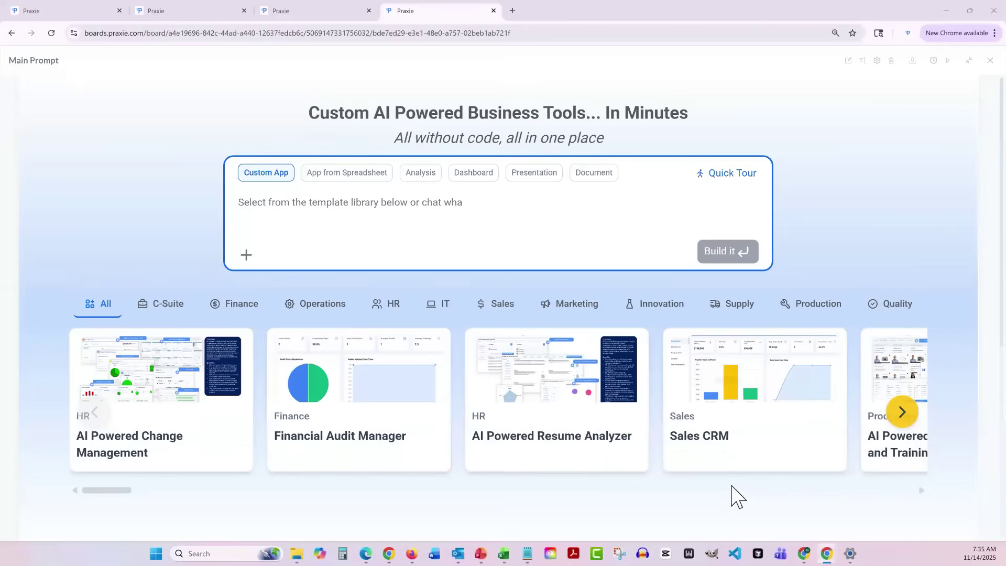
pyautogui.click(717, 176)
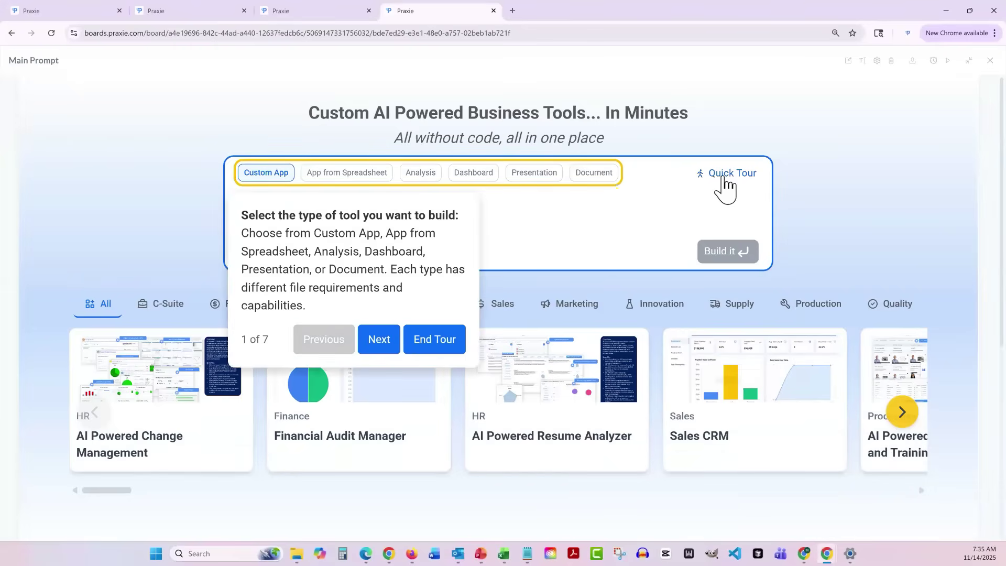
pyautogui.click(378, 346)
pyautogui.click(378, 376)
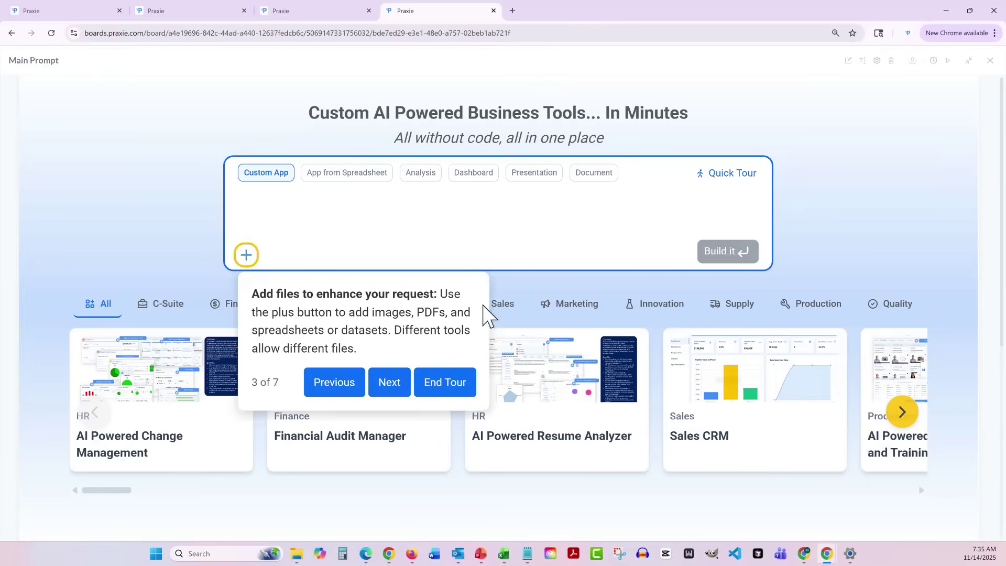
pyautogui.click(445, 384)
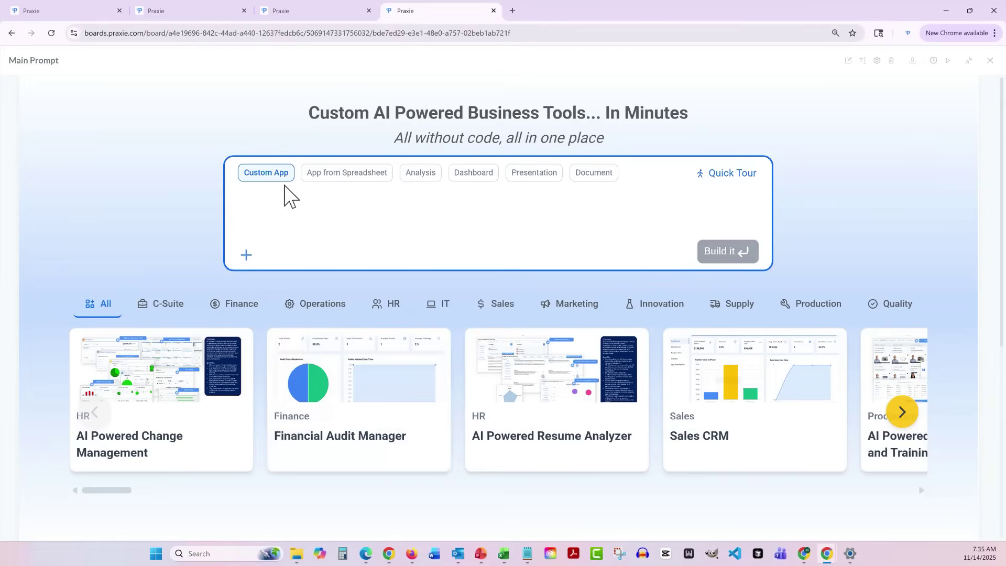
# Try the App, Analysis and Presentation tool types in turn.
pyautogui.click(344, 177)
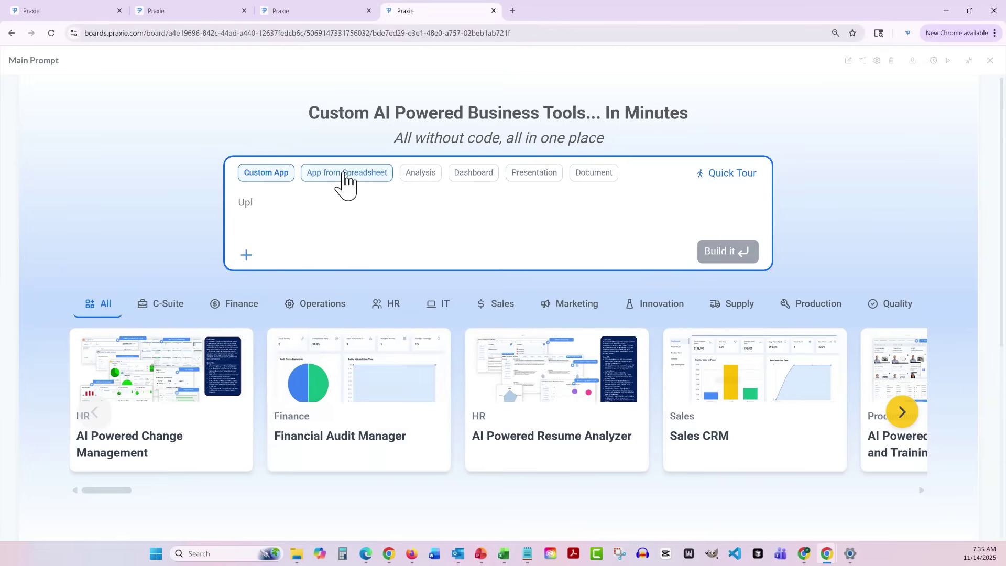
pyautogui.click(422, 176)
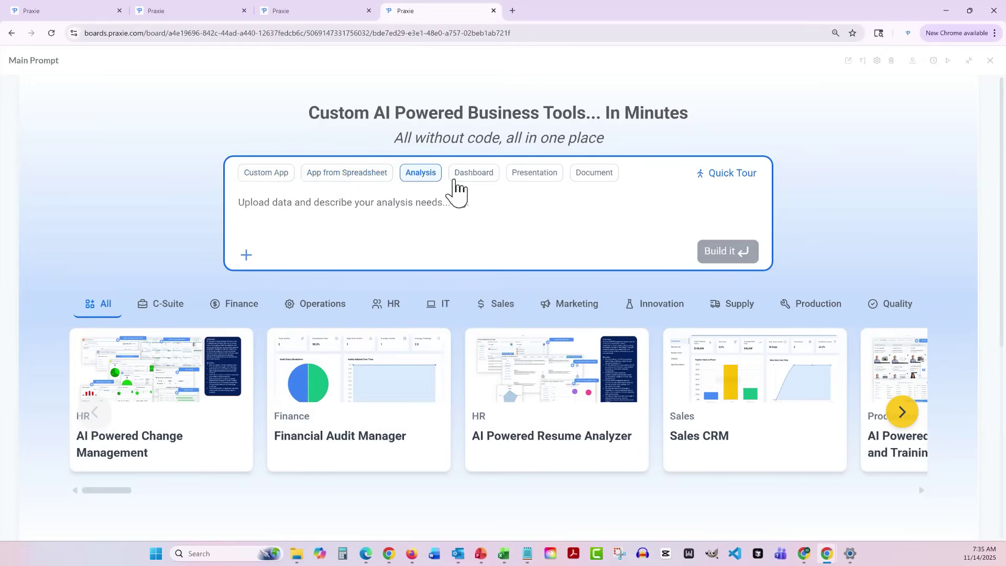
pyautogui.click(559, 176)
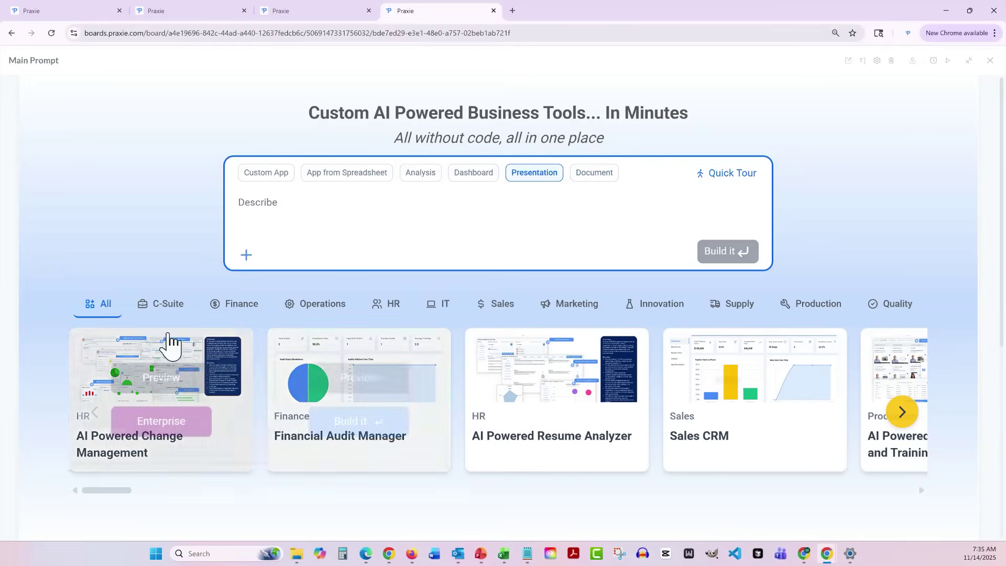
# Show the C-Suite templates and preview the OKR Manager template, then close the preview.
pyautogui.click(160, 309)
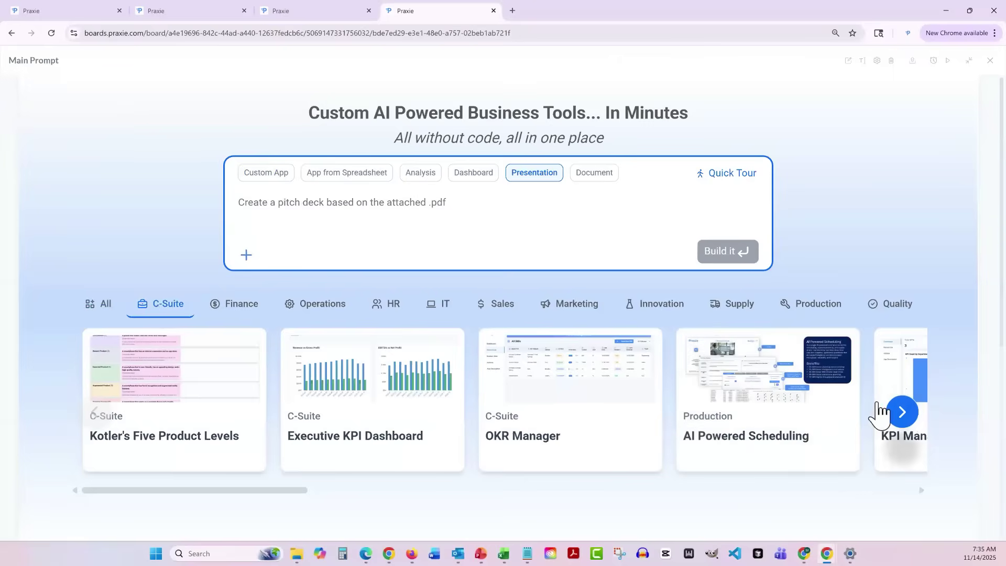
pyautogui.moveTo(566, 389)
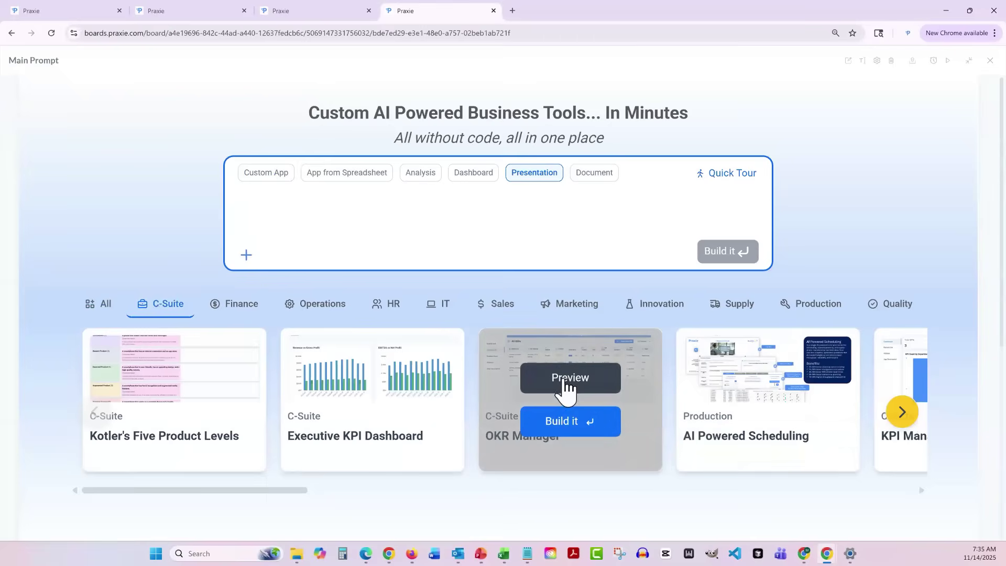
pyautogui.click(568, 385)
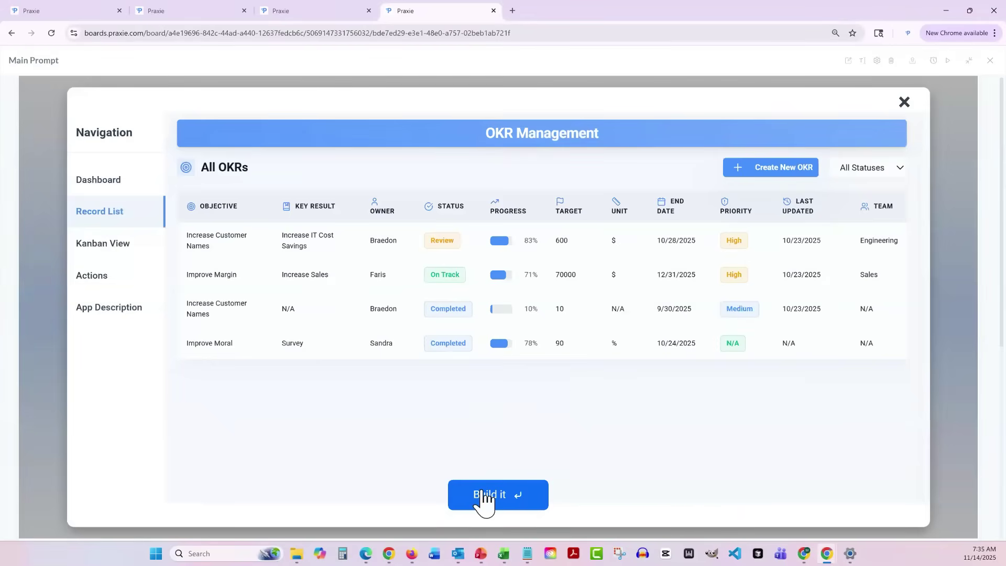
pyautogui.click(905, 102)
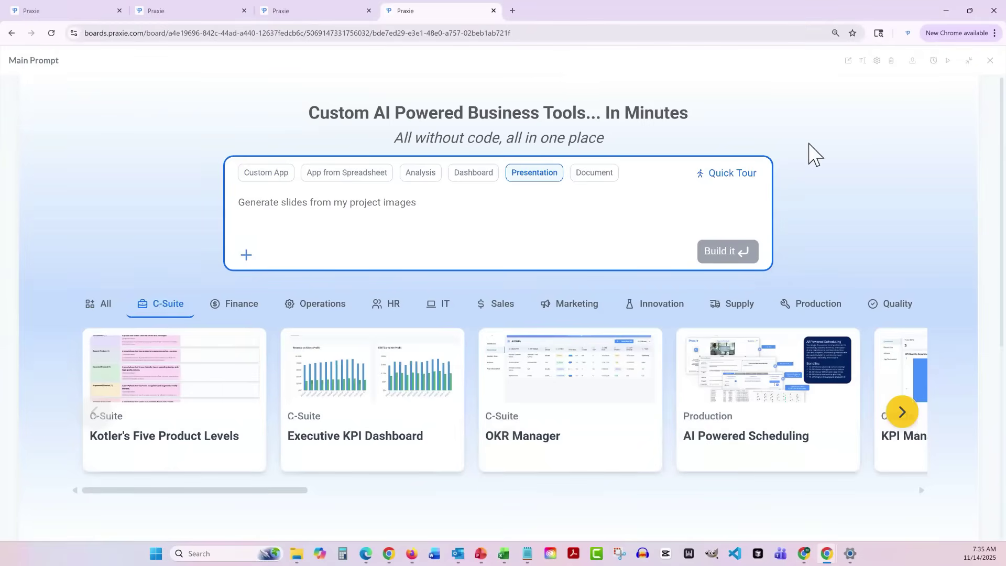
# Page the template carousel forward and switch the gallery to the HR category.
pyautogui.moveTo(530, 390)
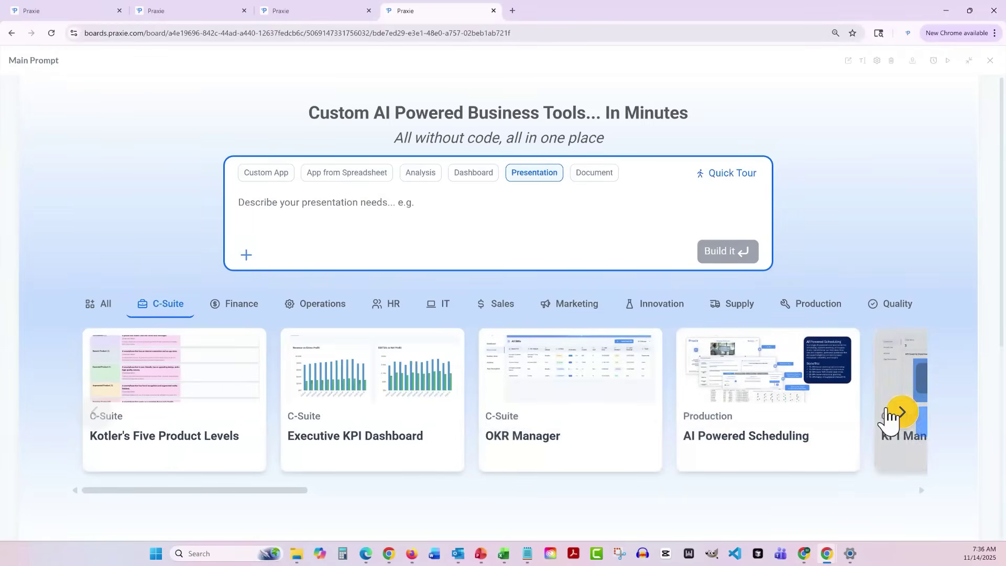
pyautogui.click(891, 416)
pyautogui.click(892, 417)
pyautogui.click(894, 417)
pyautogui.click(389, 316)
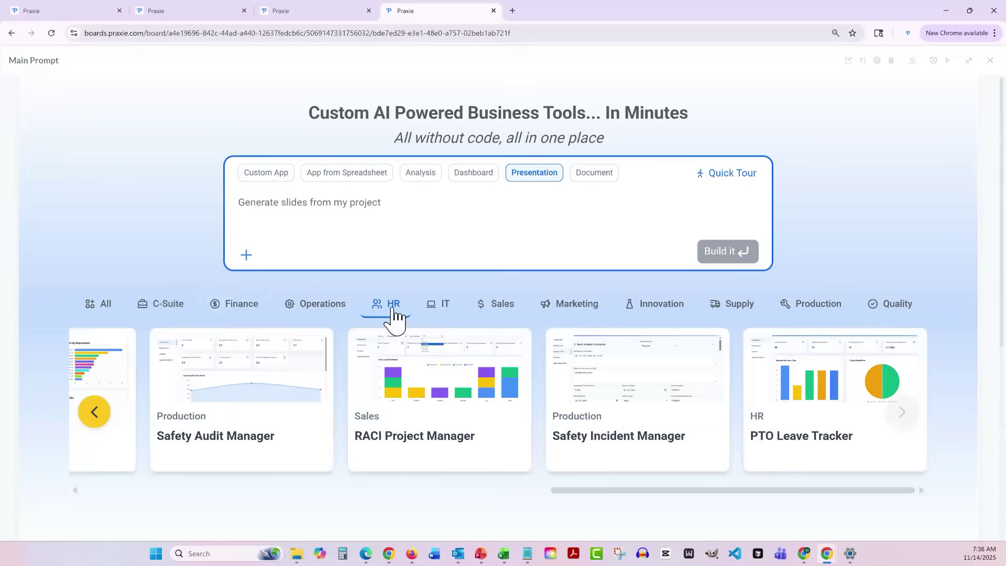
pyautogui.moveTo(629, 436)
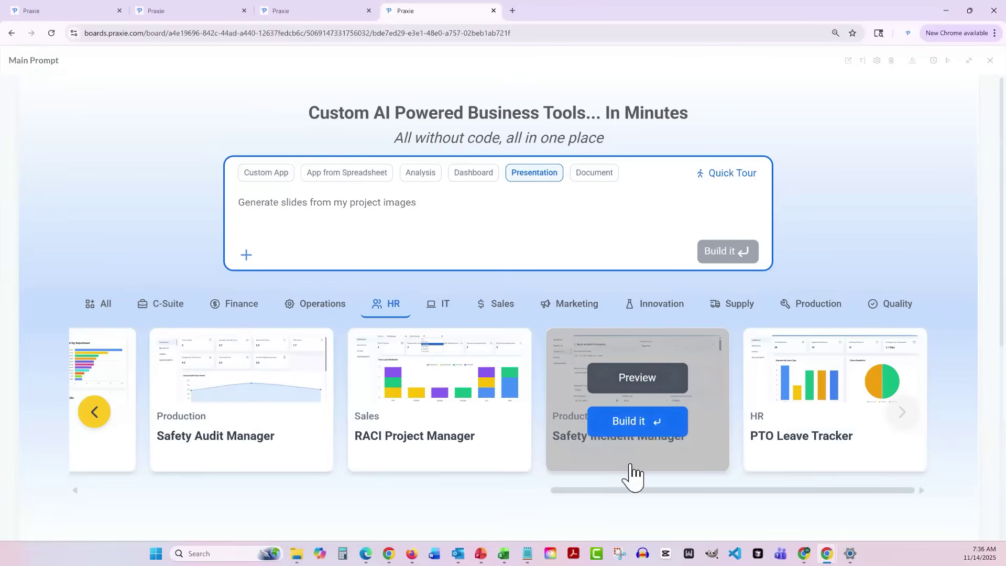
pyautogui.moveTo(635, 490); pyautogui.dragTo(343, 490)
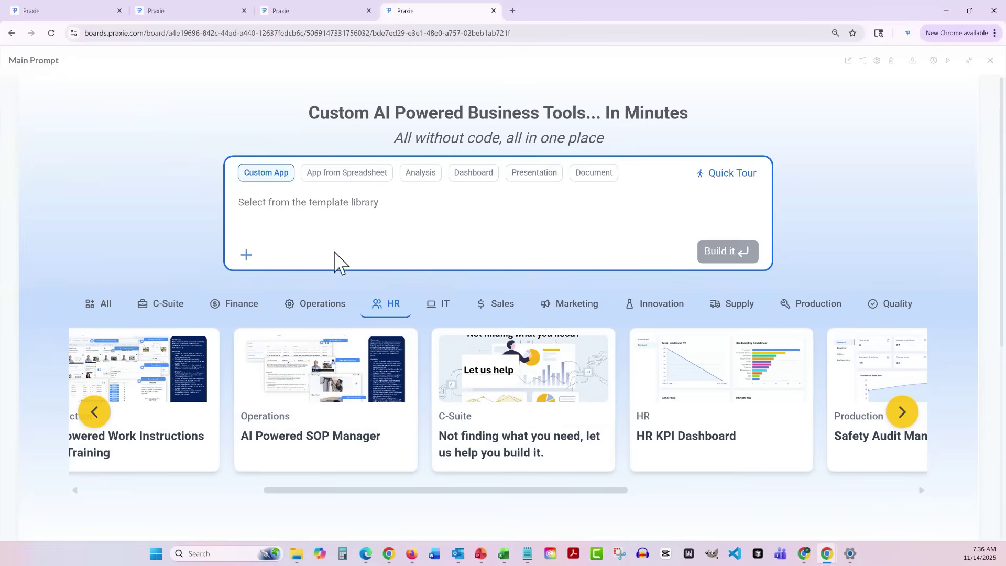
# Write the prompt 'Please build Maintenance Work order manager applications' in the Custom App box.
pyautogui.click(315, 208)
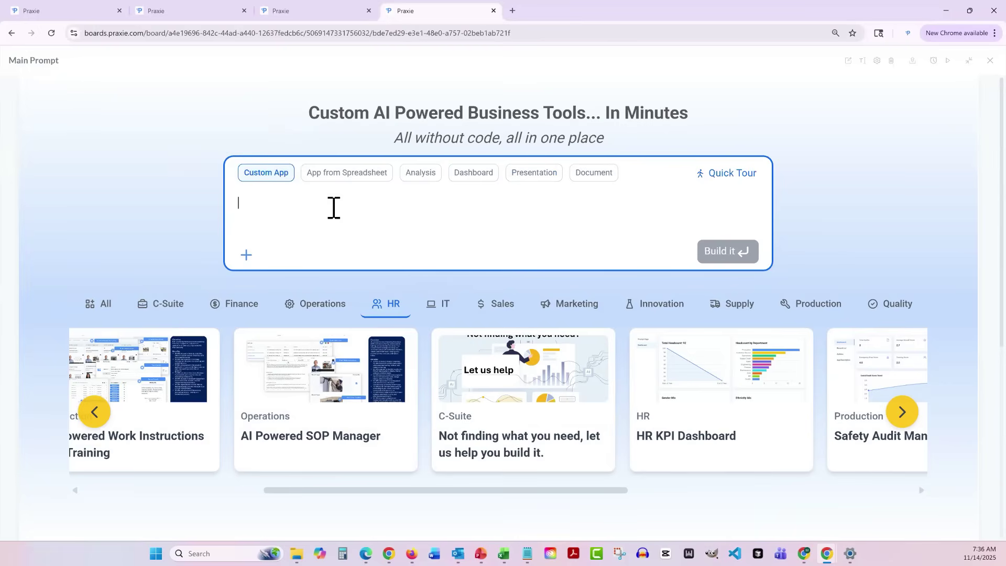
pyautogui.write('M')
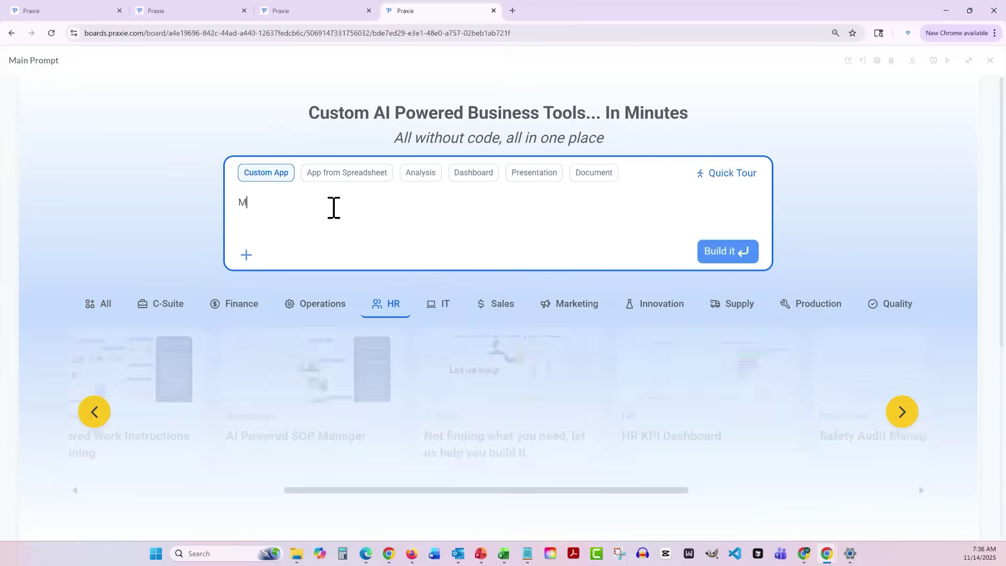
pyautogui.write('AIN')
pyautogui.press('BackSpace')
pyautogui.press('BackSpace')
pyautogui.press('BackSpace')
pyautogui.write('a')
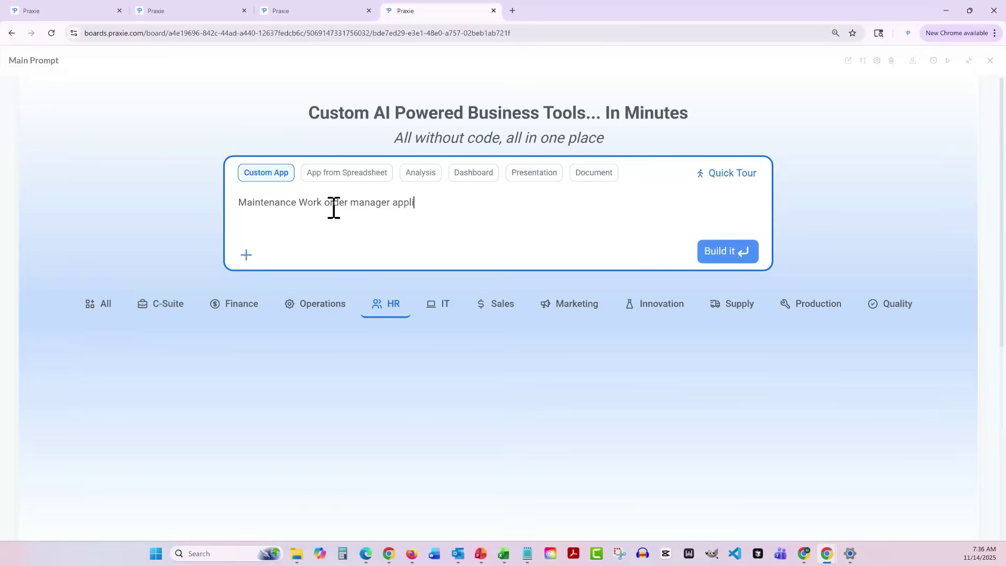
pyautogui.write('licationa')
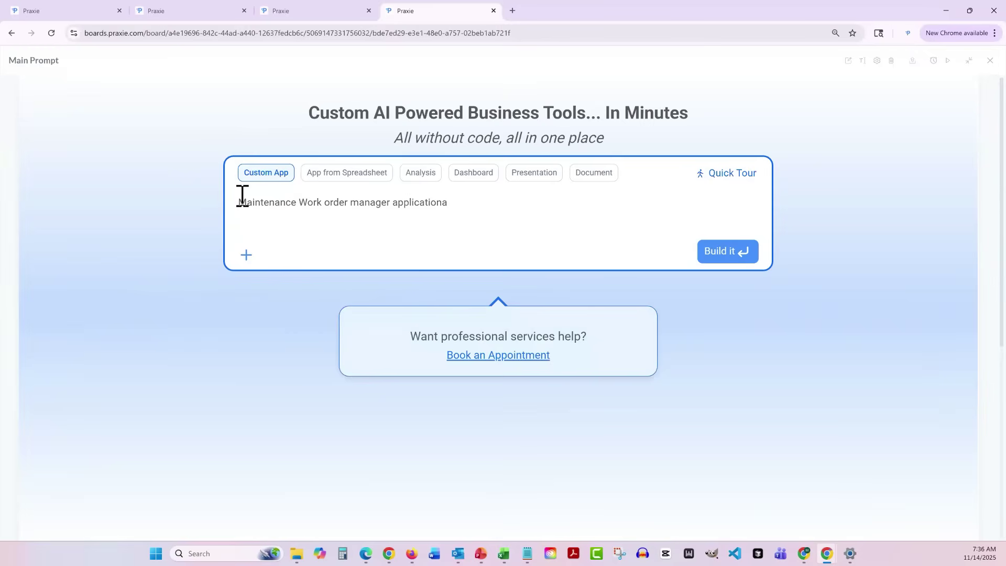
pyautogui.click(242, 195)
pyautogui.write('Pleas')
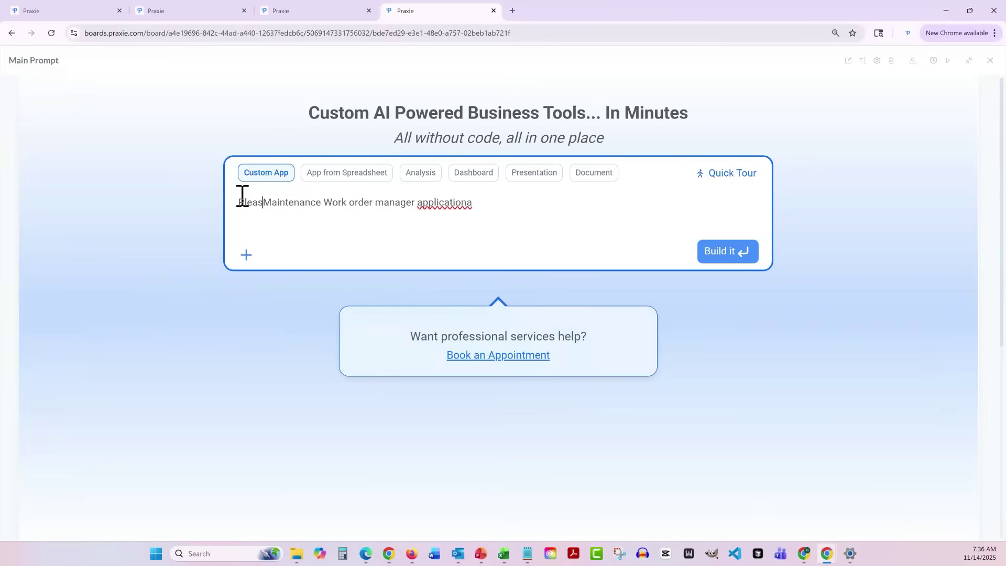
pyautogui.write('e build')
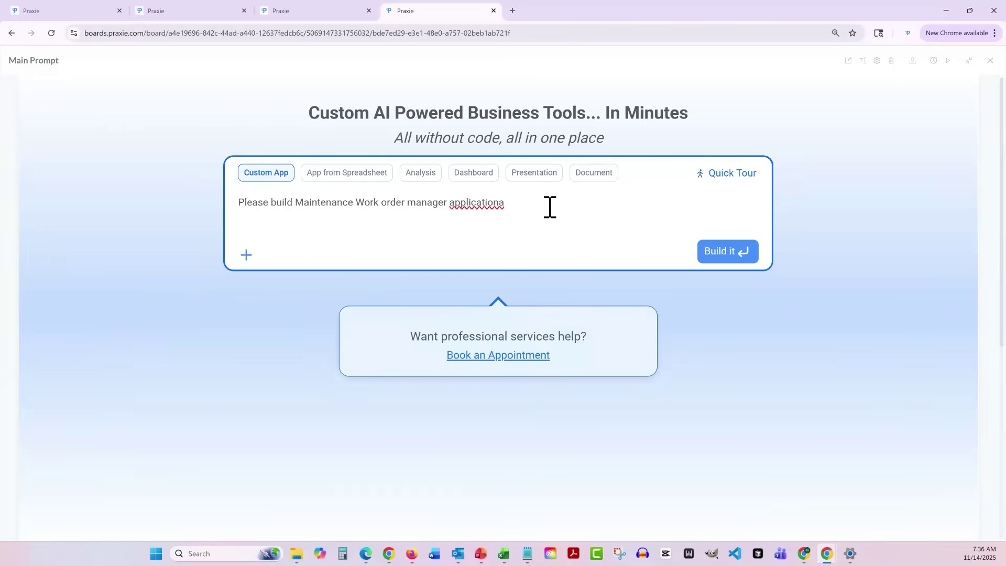
# Submit the Maintenance Work Order prompt and wait for Praxie's five-view build plan.
pyautogui.click(726, 253)
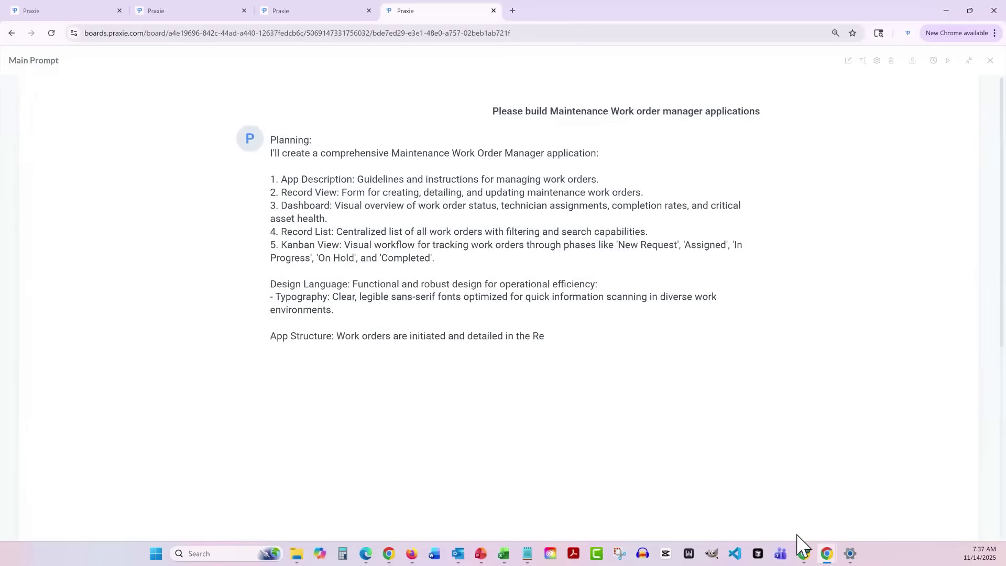
pyautogui.moveTo(807, 554)
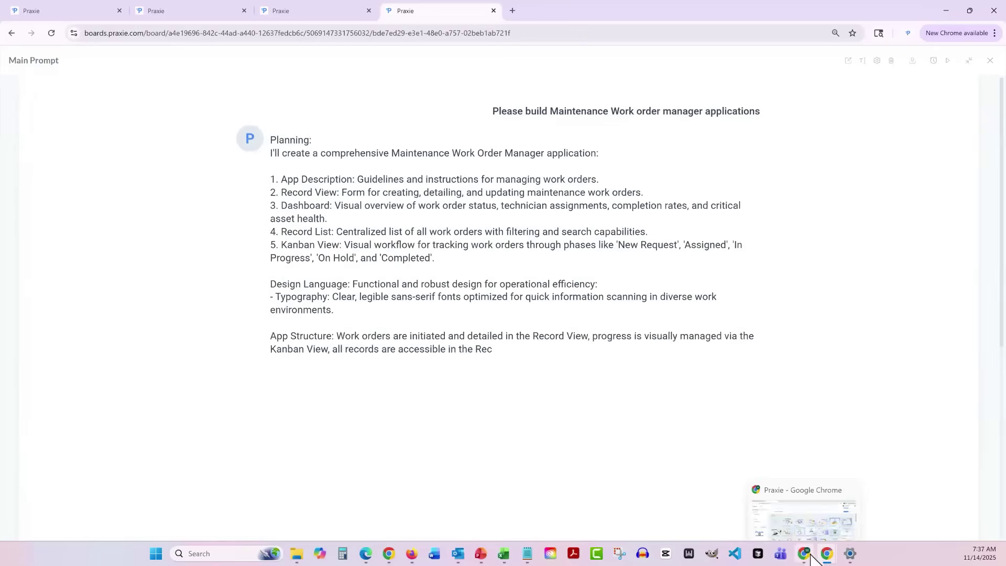
# Switch to the Praxie workspace window and browse further down its app grid.
pyautogui.click(802, 503)
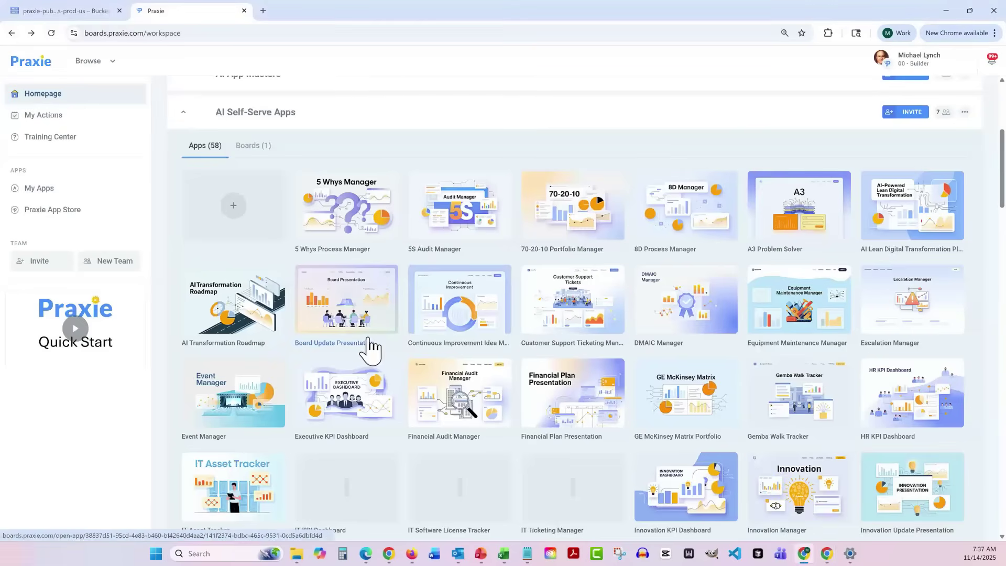
pyautogui.scroll(2, 360, 351)
pyautogui.scroll(-9, 359, 353)
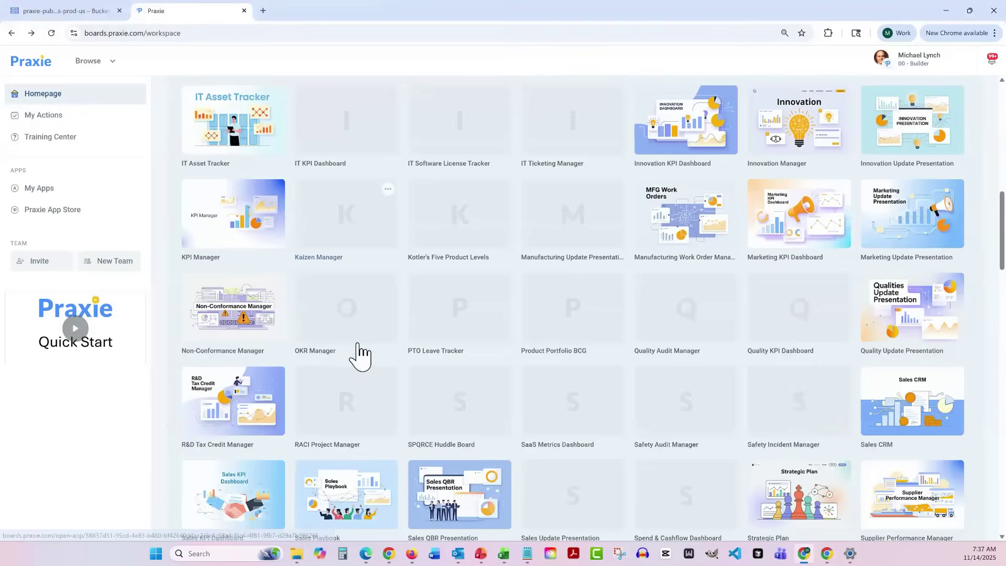
pyautogui.scroll(7, 359, 353)
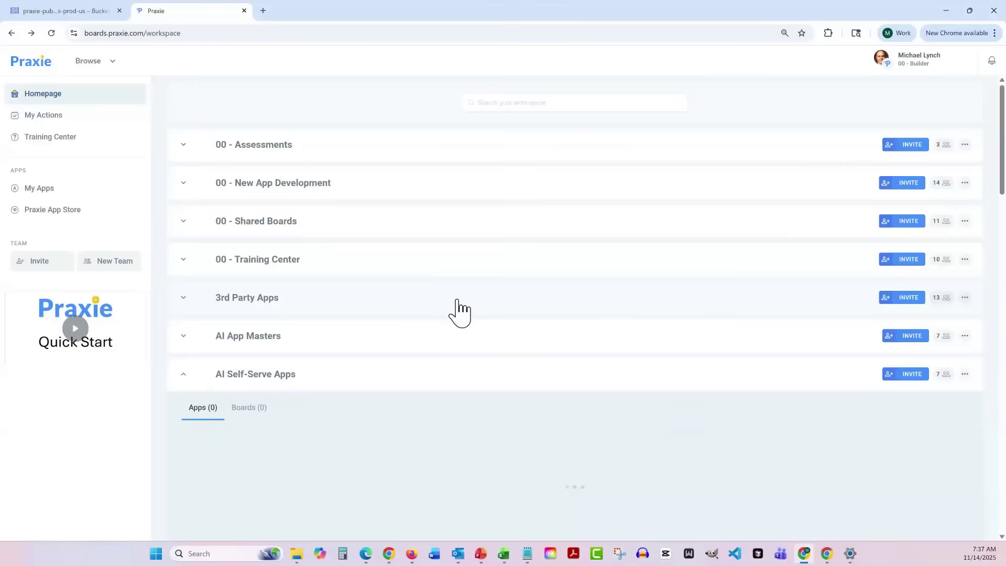
pyautogui.scroll(-1, 444, 350)
pyautogui.scroll(-5, 444, 350)
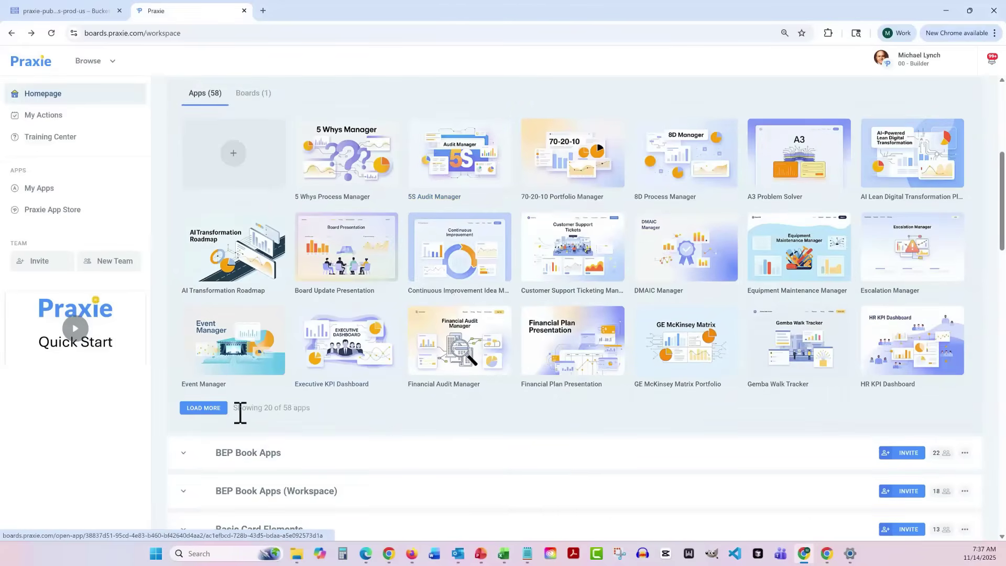
pyautogui.click(209, 416)
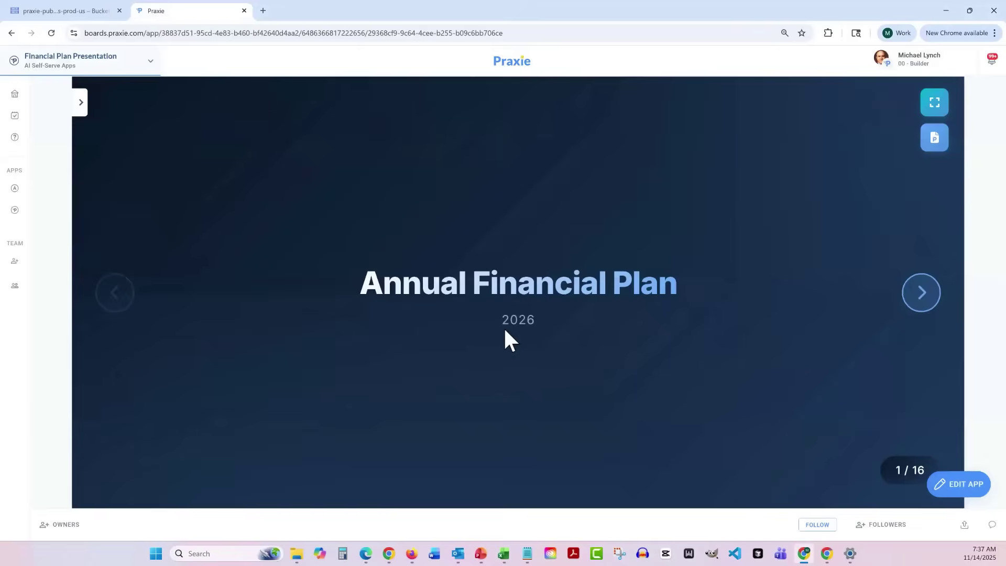
# Advance the Financial Plan presentation through Agenda, Executive Summary and Business Context to Revenue Engine.
pyautogui.click(919, 297)
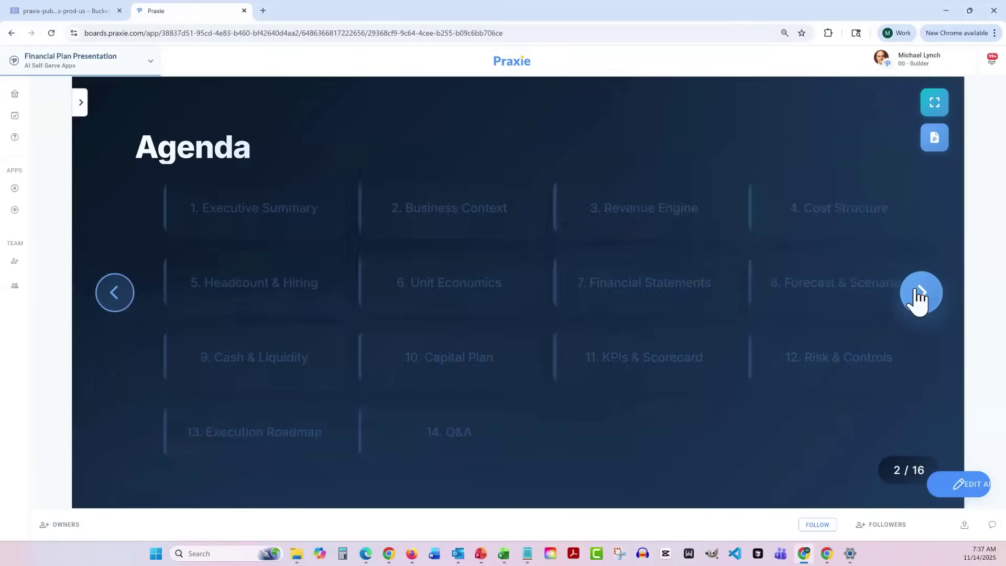
pyautogui.click(918, 296)
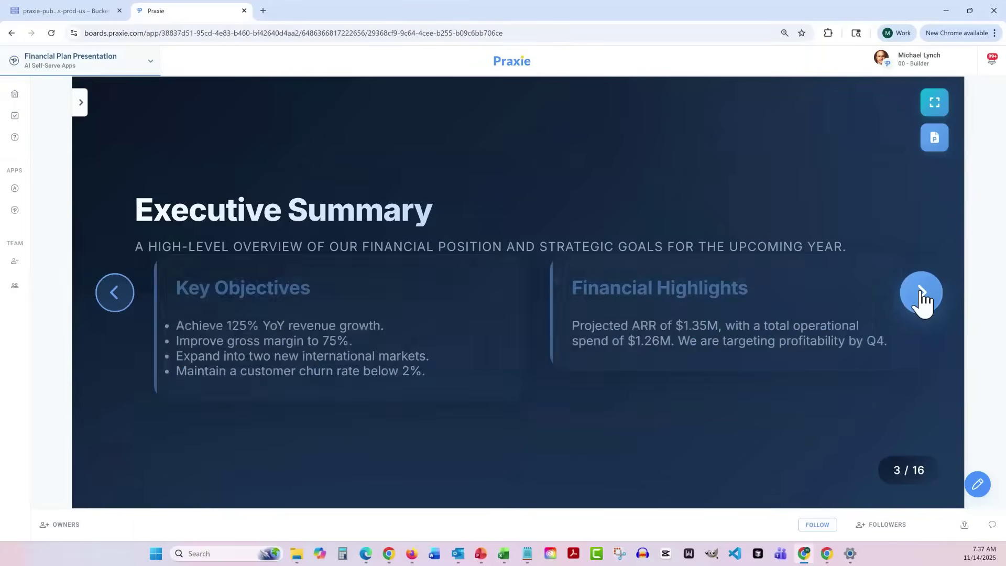
pyautogui.click(921, 300)
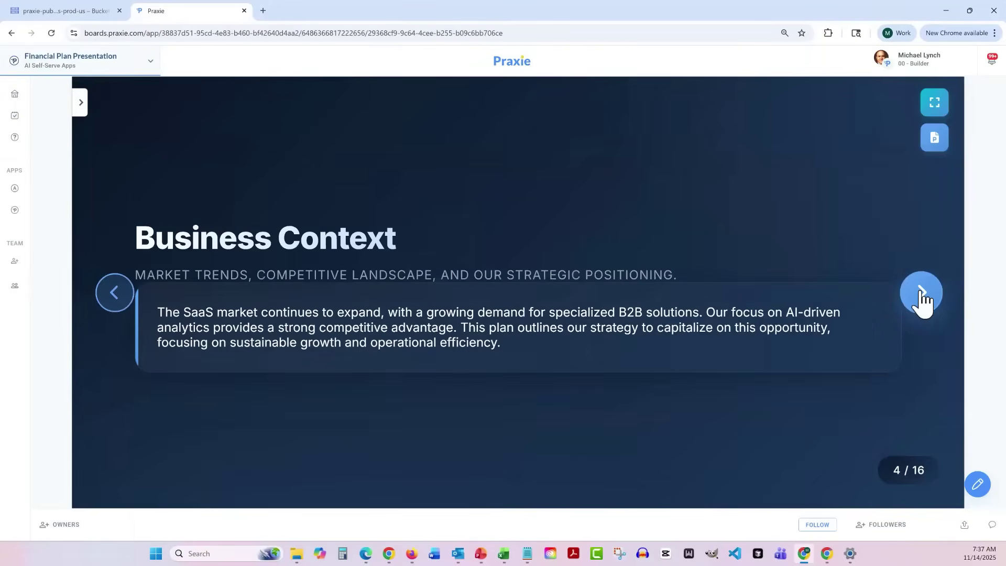
pyautogui.click(922, 295)
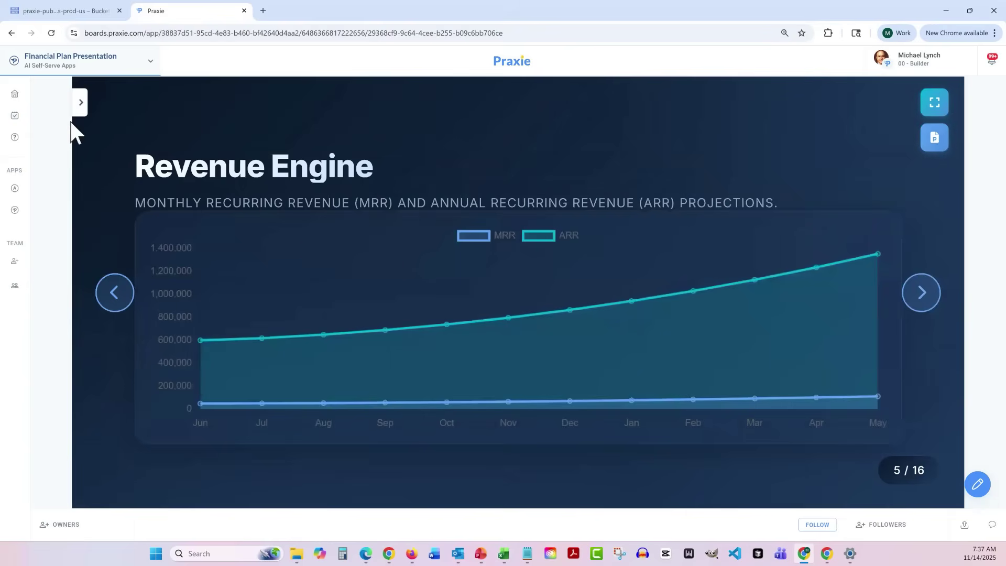
# Open the 5S Audit Manager and view its record list and New Audit form.
pyautogui.click(11, 33)
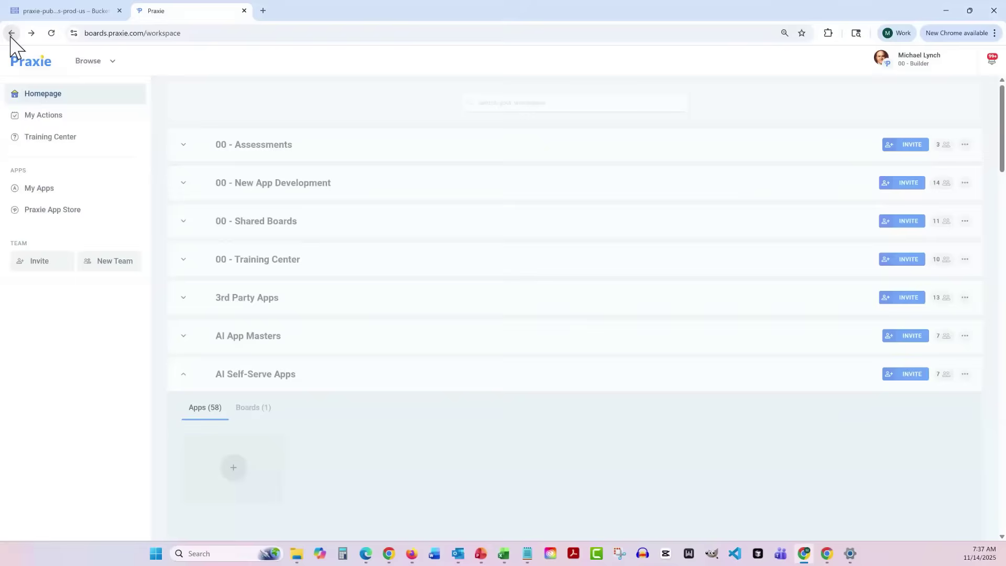
pyautogui.scroll(-4, 351, 367)
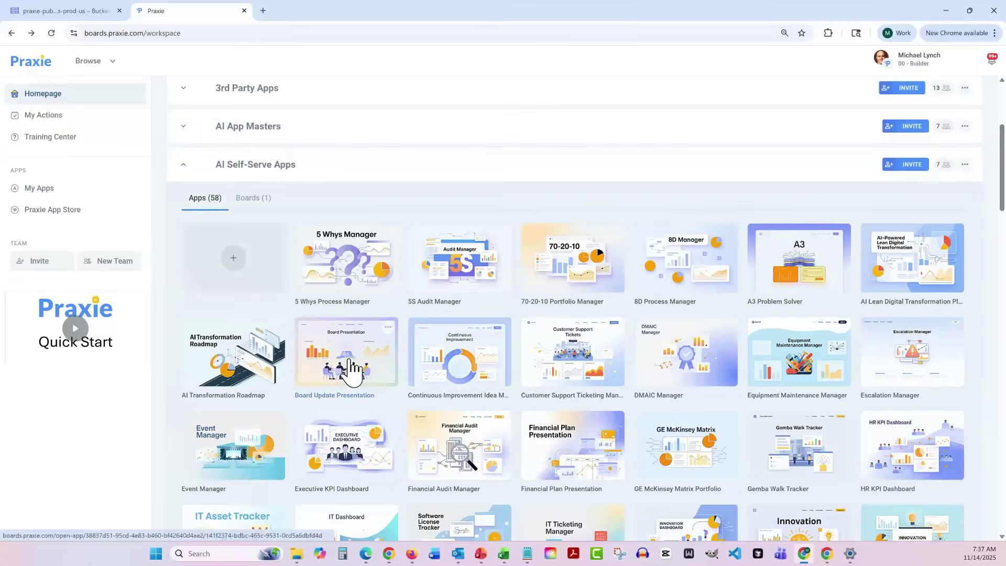
pyautogui.scroll(-2, 367, 346)
pyautogui.click(461, 164)
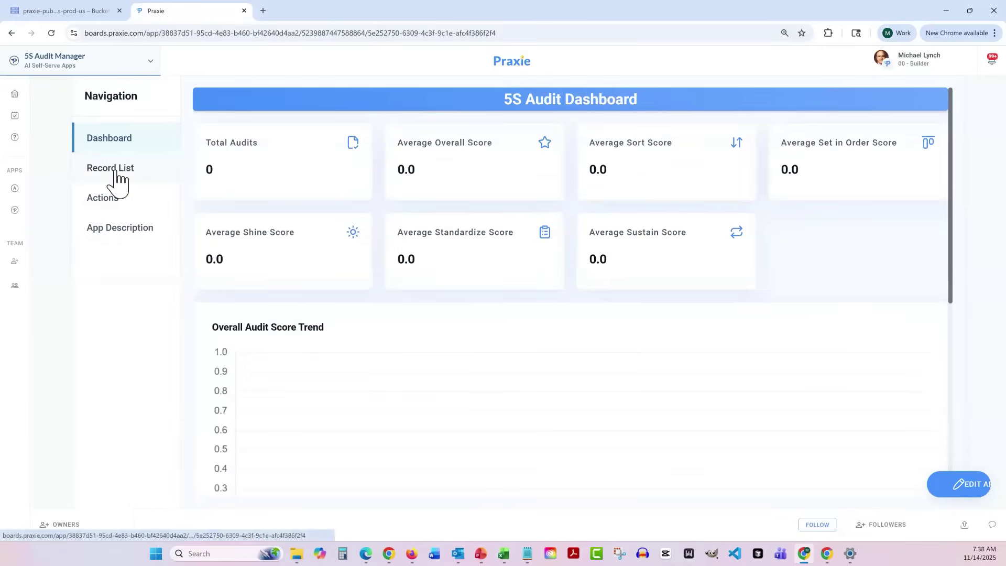
pyautogui.click(117, 172)
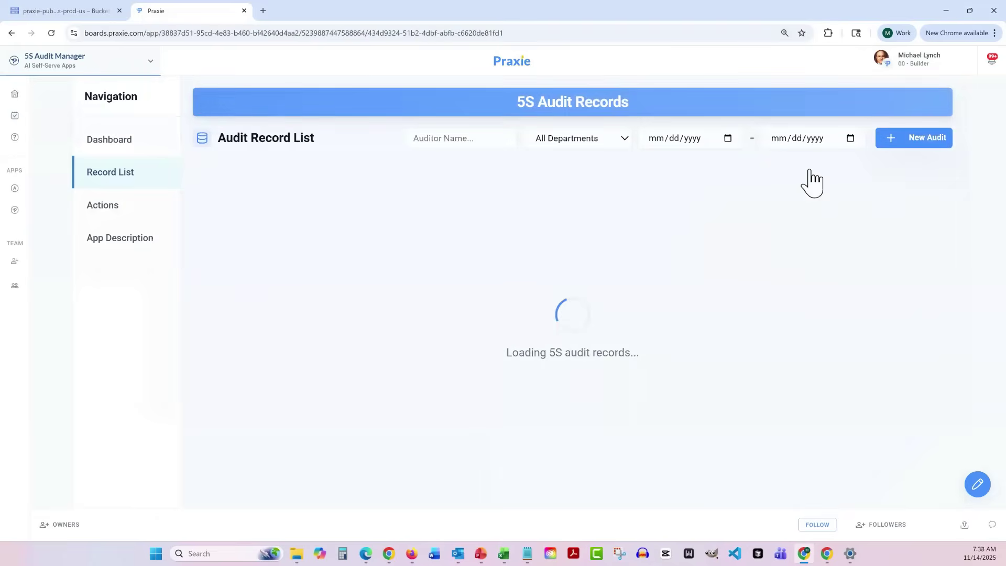
pyautogui.click(914, 138)
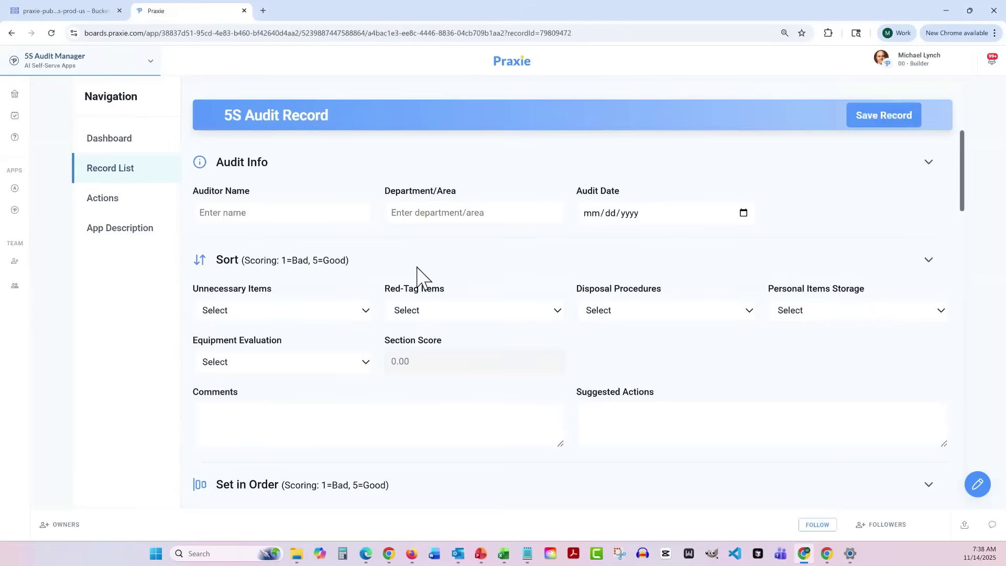
# Return to the workspace homepage and scroll down the AI Self-Serve Apps grid.
pyautogui.click(14, 95)
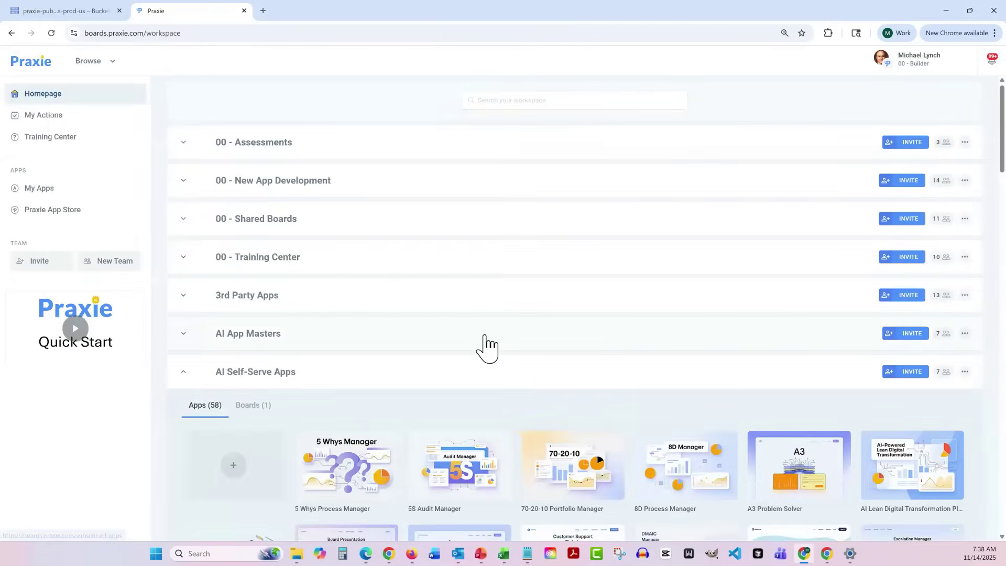
pyautogui.scroll(-5, 487, 314)
pyautogui.scroll(-1, 495, 343)
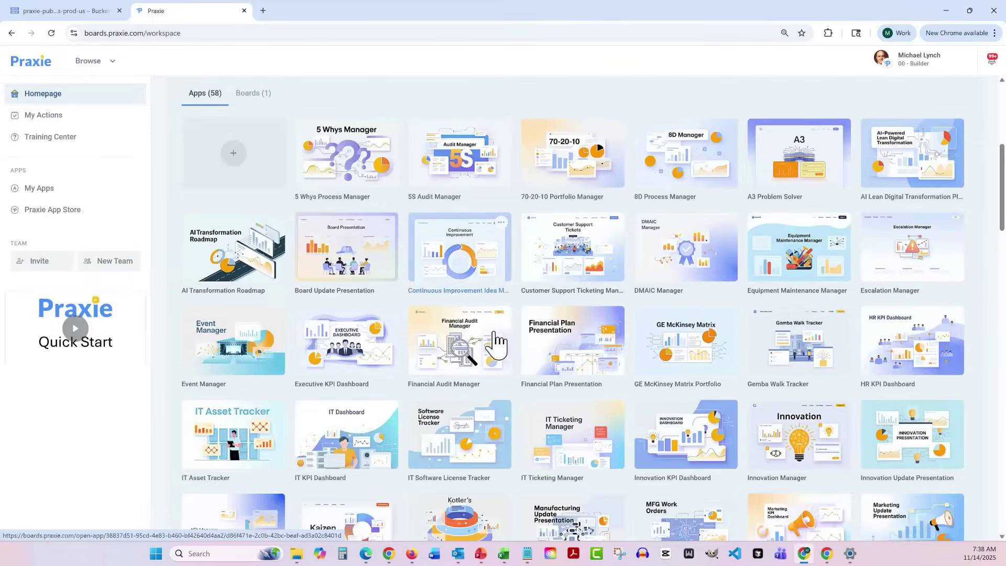
# Open the Executive KPI Dashboard, scroll its P&L charts, then view the Cash Flow and Operational tabs.
pyautogui.click(350, 346)
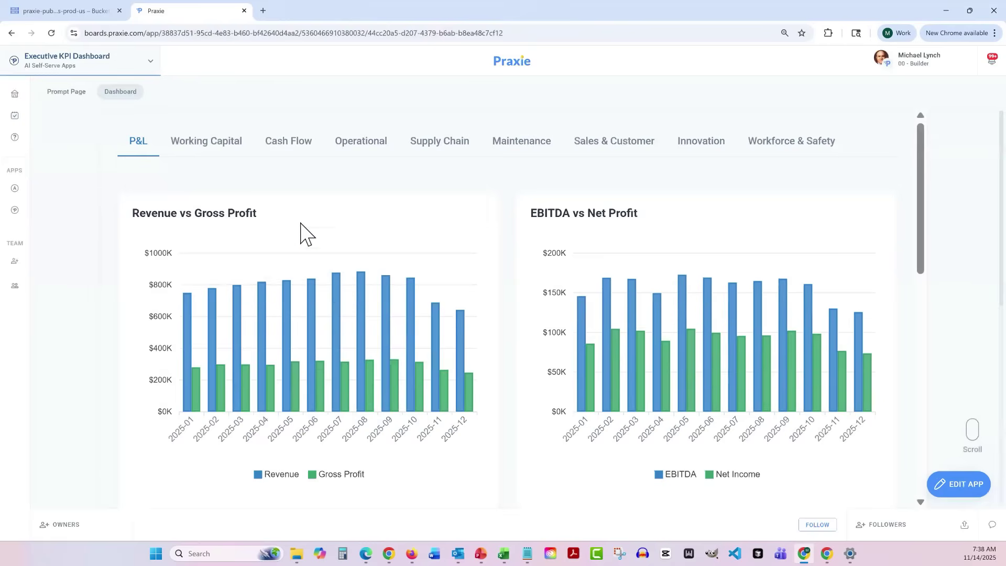
pyautogui.scroll(-5, 310, 269)
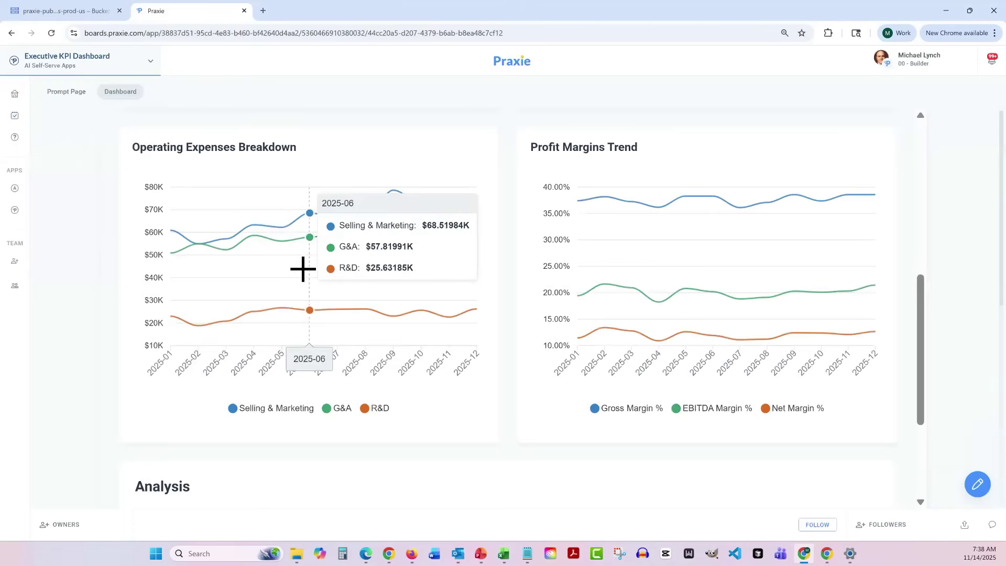
pyautogui.scroll(3, 304, 270)
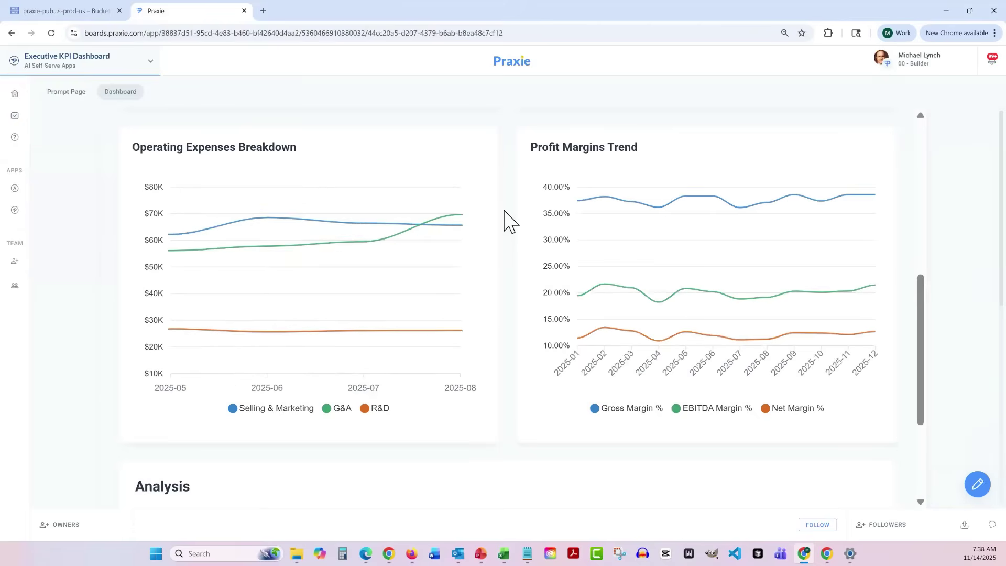
pyautogui.scroll(-3, 509, 221)
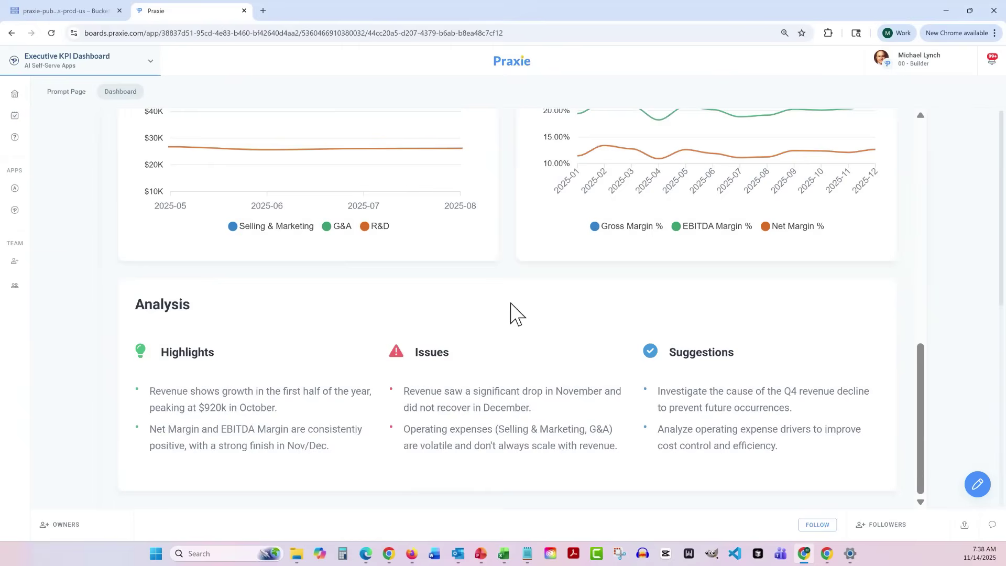
pyautogui.scroll(10, 513, 312)
pyautogui.click(270, 151)
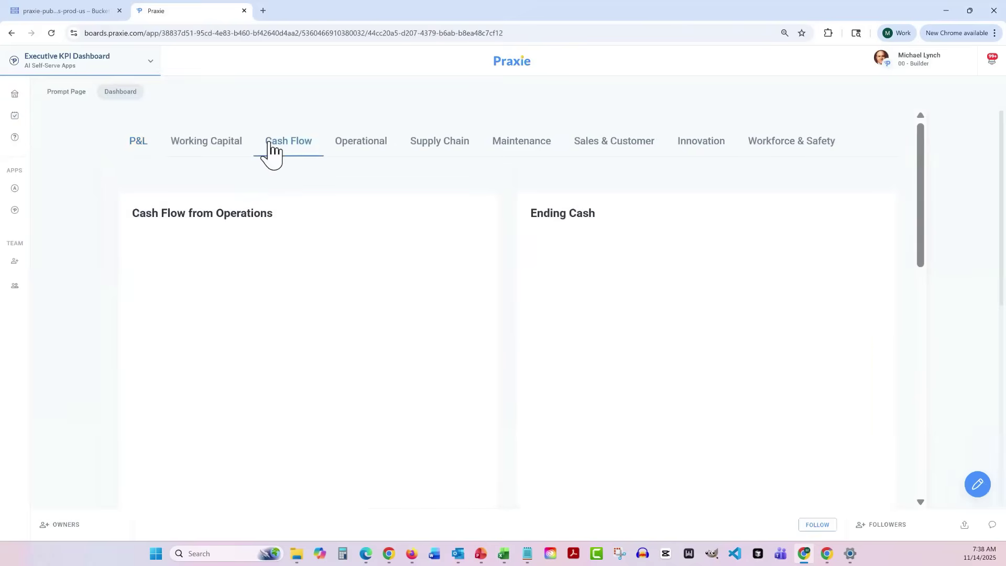
pyautogui.click(346, 150)
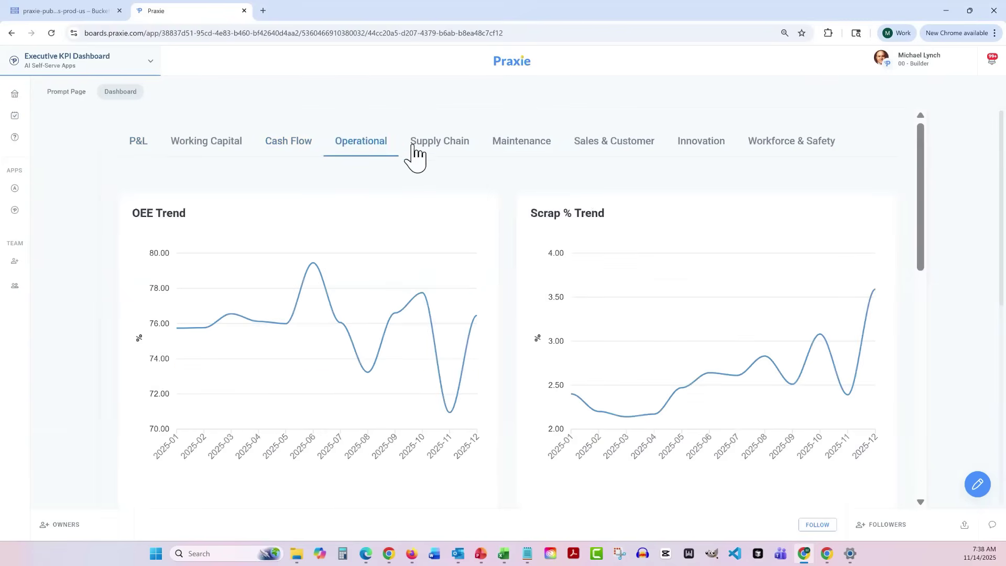
# Look at the AI Powered Data Analysis prompt input, then go back to the Dashboard's P&L charts.
pyautogui.click(65, 96)
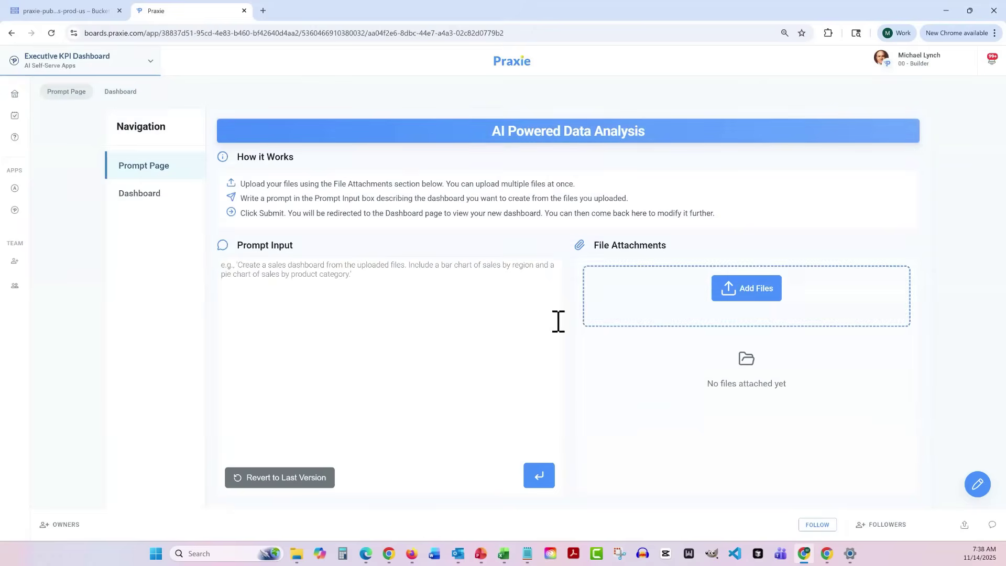
pyautogui.click(366, 293)
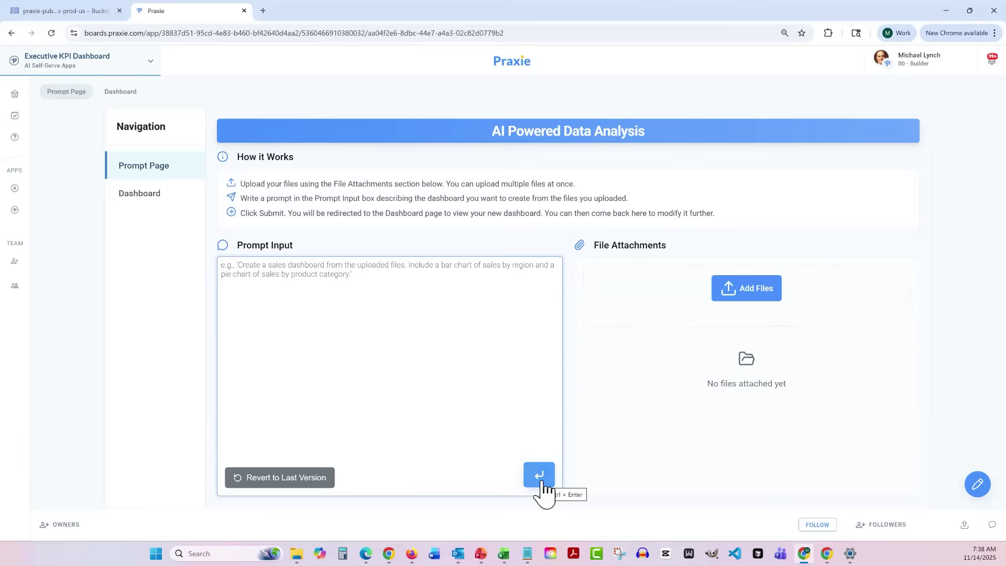
pyautogui.click(139, 195)
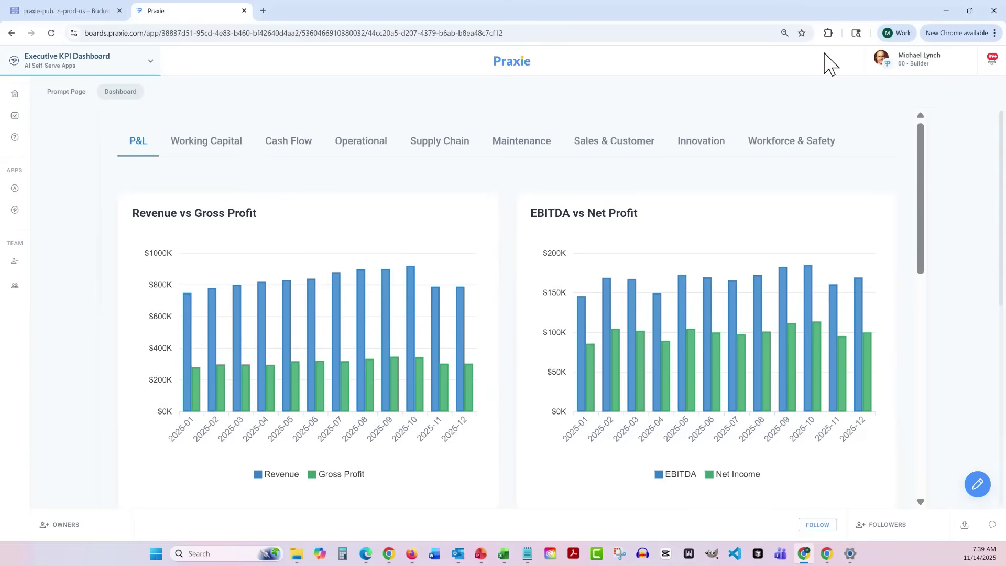
# Minimize the KPI dashboard window to check the Main Prompt build log.
pyautogui.click(944, 10)
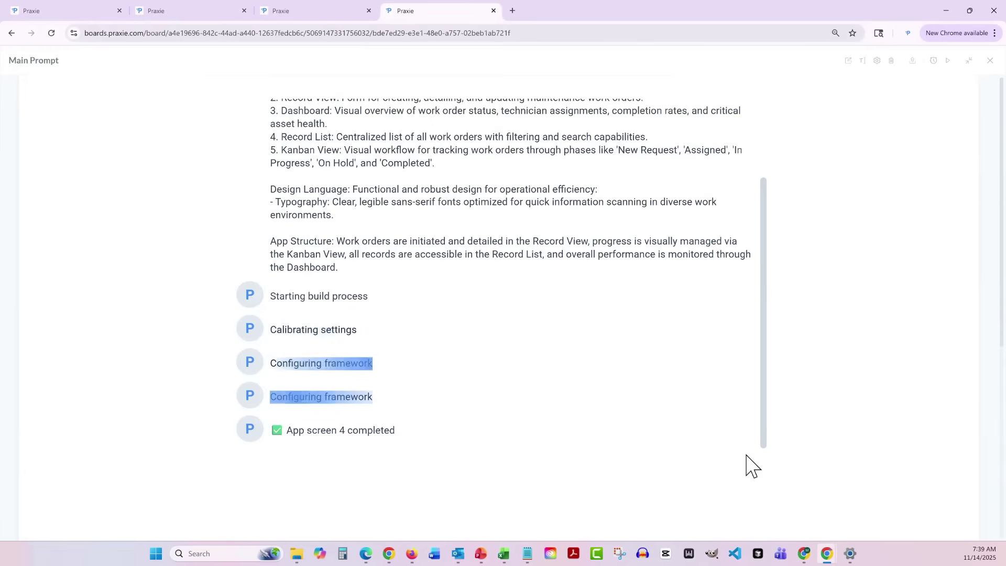
# Bring the dashboard window back, go to the workspace homepage, and scroll the app grid to 40 of 58.
pyautogui.moveTo(806, 550)
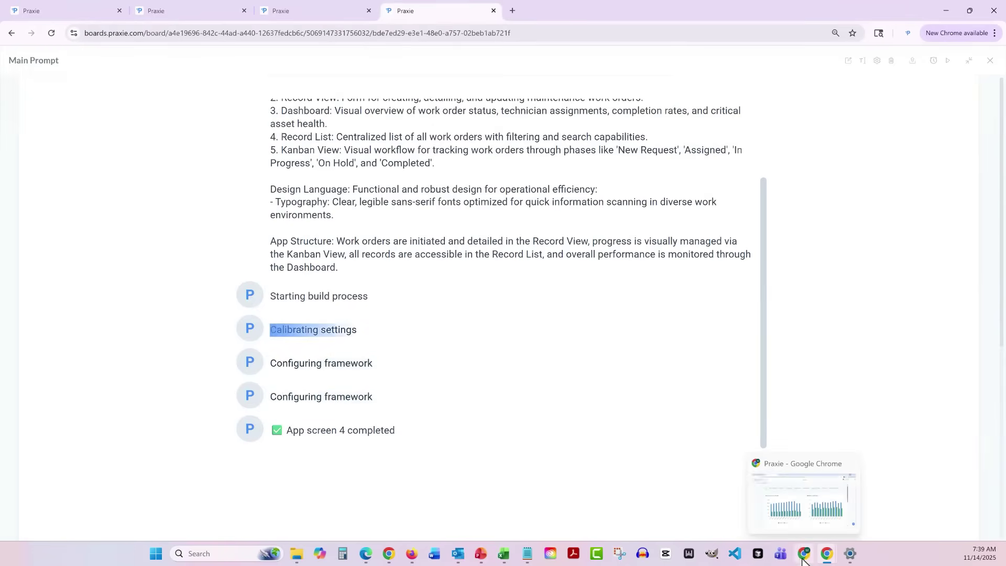
pyautogui.click(806, 527)
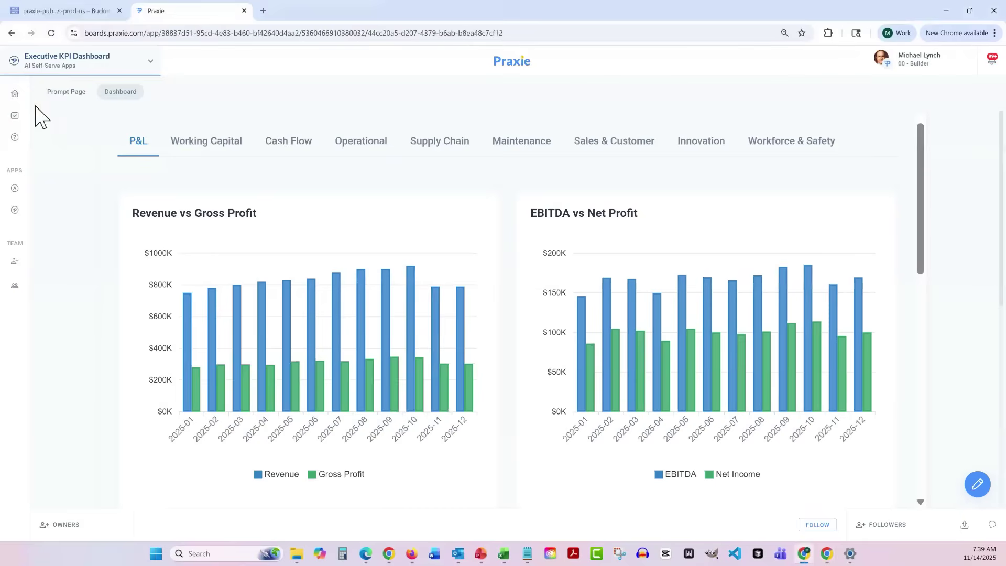
pyautogui.click(15, 98)
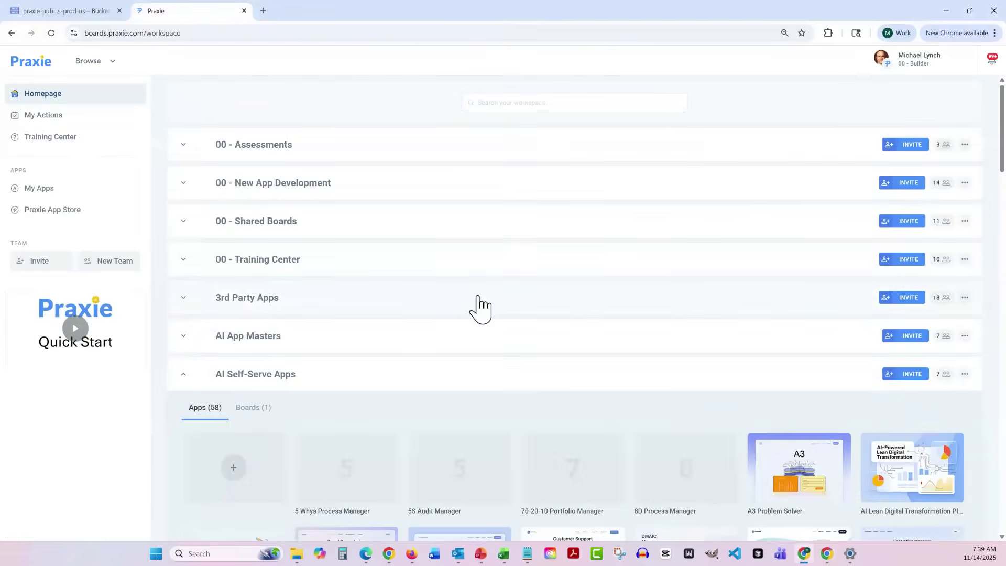
pyautogui.scroll(-4, 479, 313)
pyautogui.scroll(-3, 483, 310)
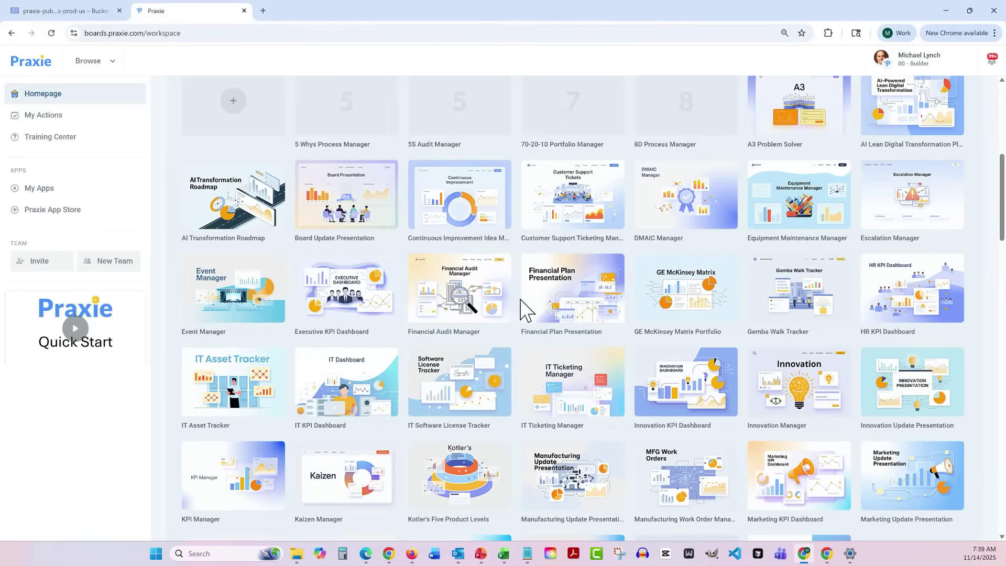
pyautogui.scroll(-1, 611, 341)
pyautogui.scroll(-1, 619, 343)
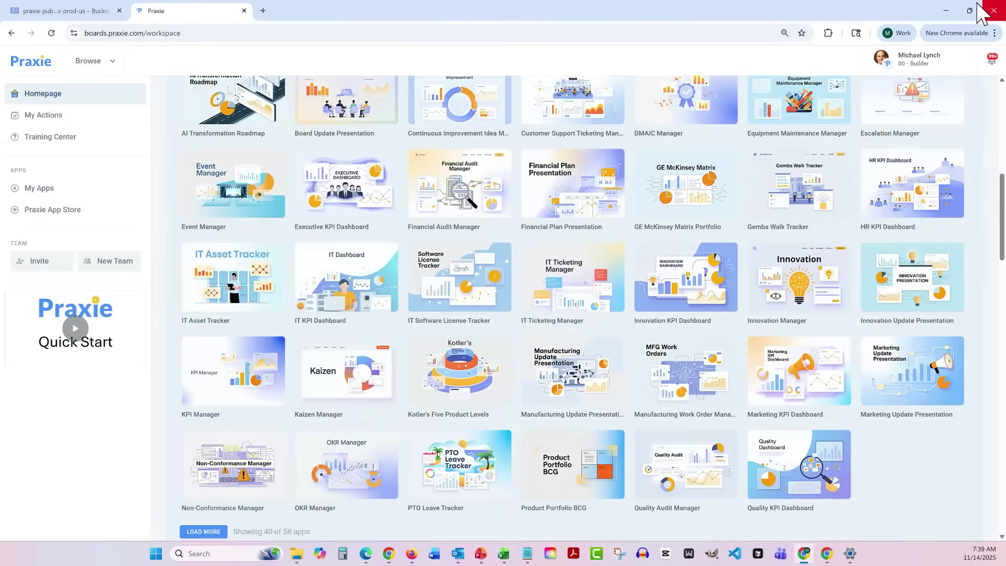
# Close the workspace window and wait on the Main Prompt board until all four app screens finish.
pyautogui.click(948, 16)
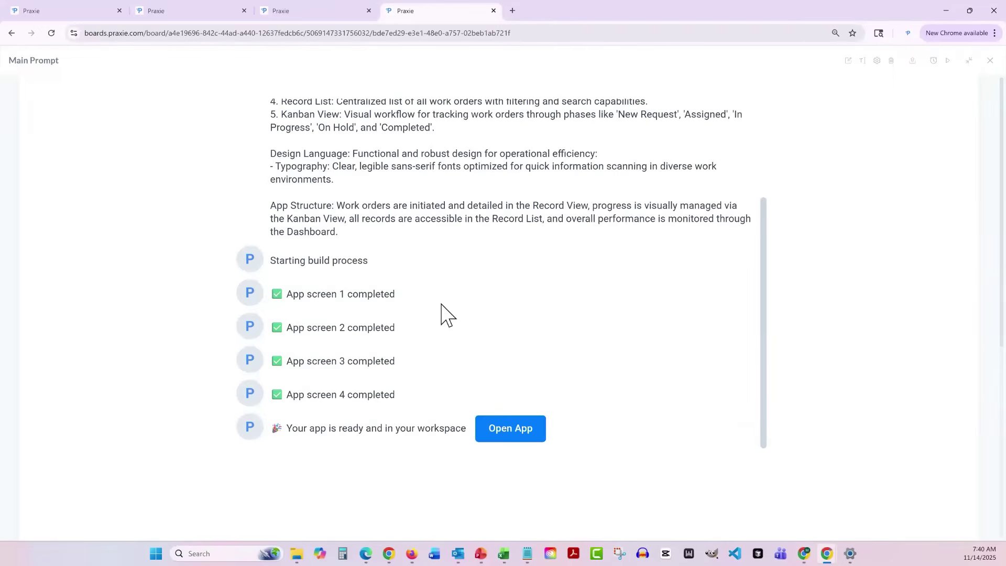
# Launch the Maintenance Work Order app and start a new record from its Record List.
pyautogui.click(499, 441)
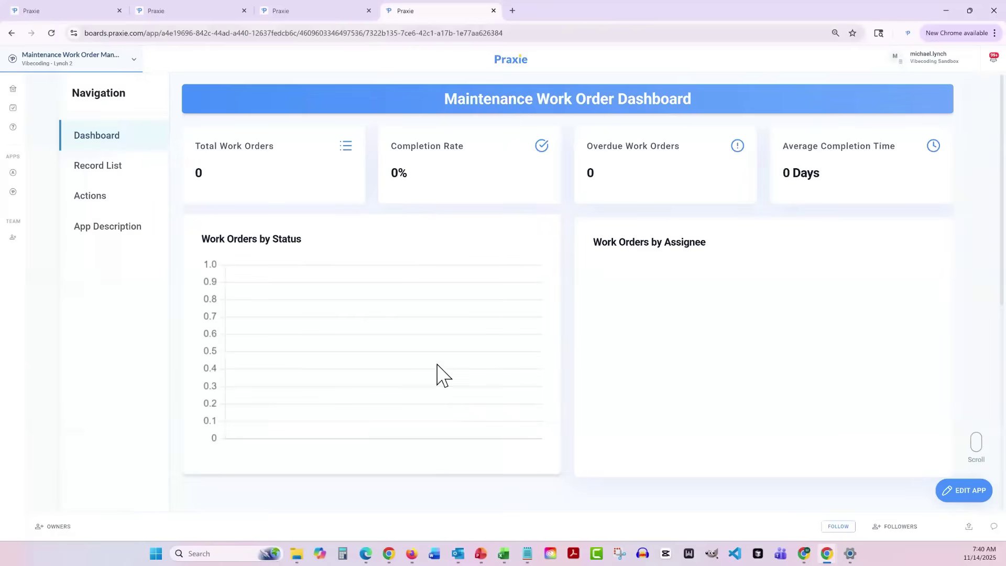
pyautogui.click(116, 171)
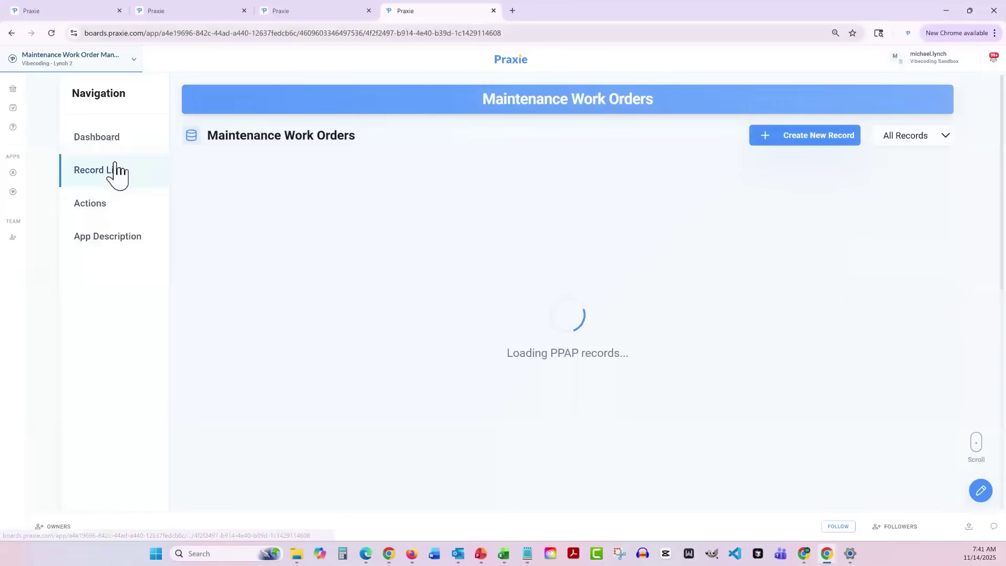
pyautogui.click(796, 136)
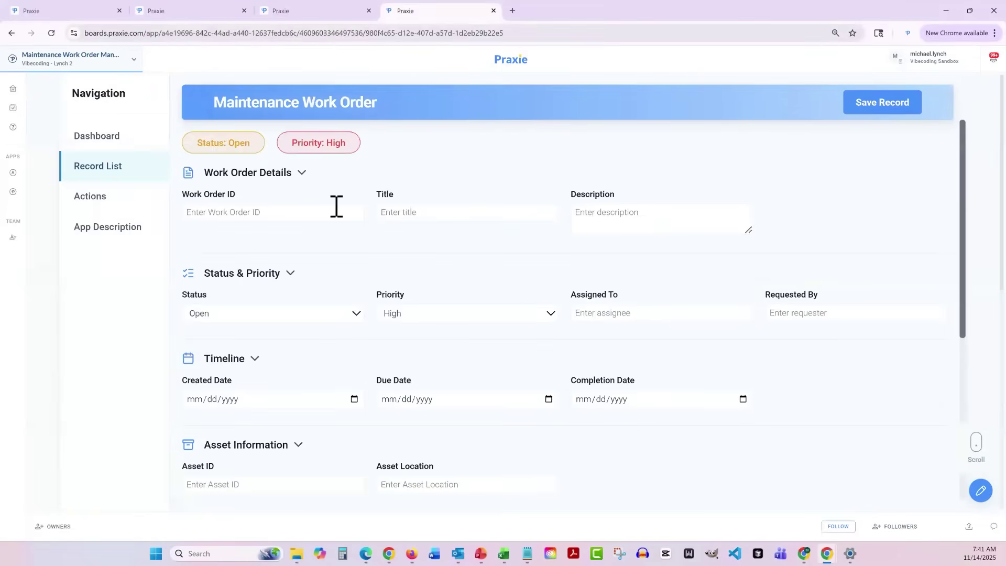
# Enter a test work order ID and the title 'Fix pump', and enlarge the Description box.
pyautogui.click(320, 209)
pyautogui.write('asdfasd')
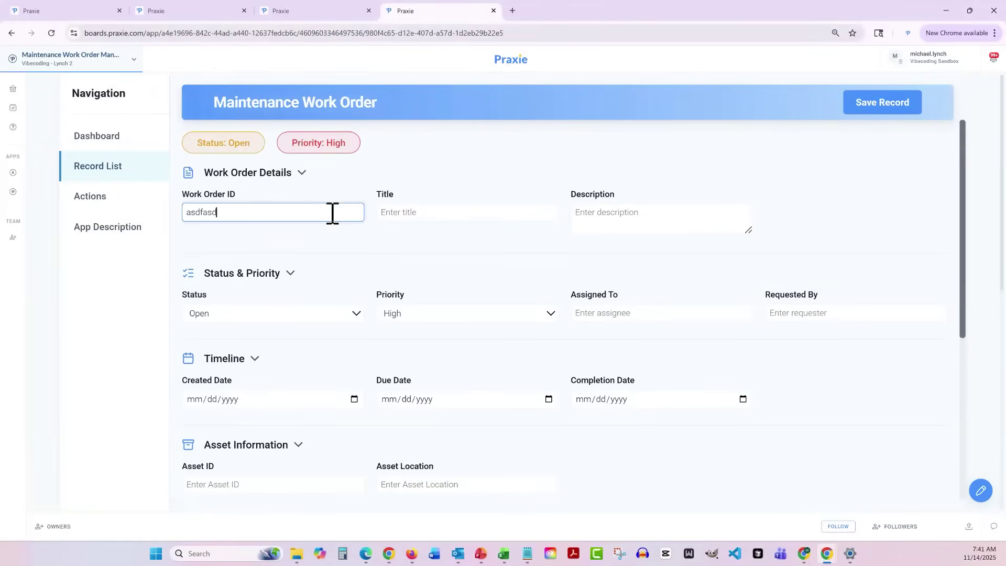
pyautogui.hotkey('ctrl', 'a')
pyautogui.click(429, 209)
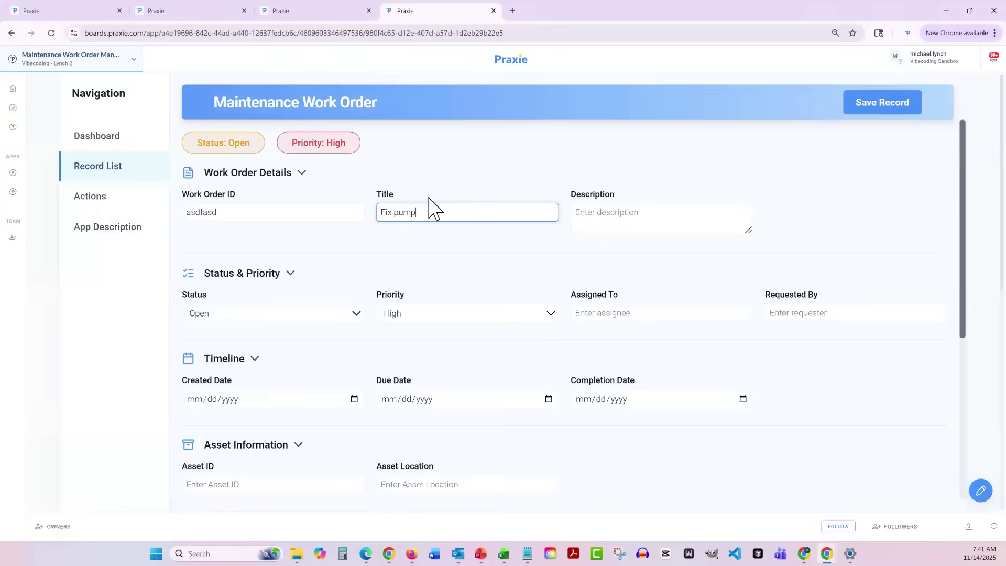
pyautogui.click(656, 207)
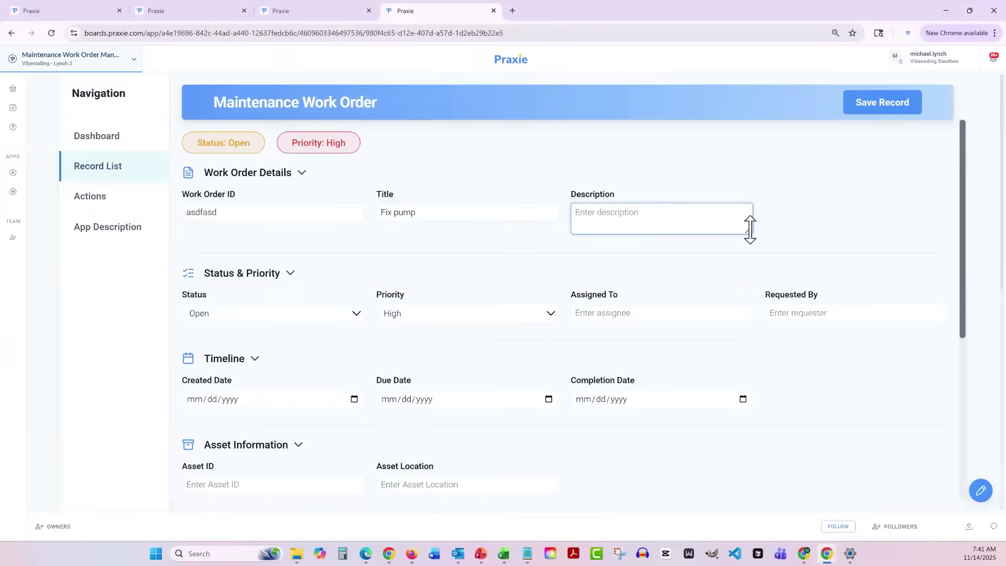
pyautogui.moveTo(751, 230); pyautogui.dragTo(750, 264)
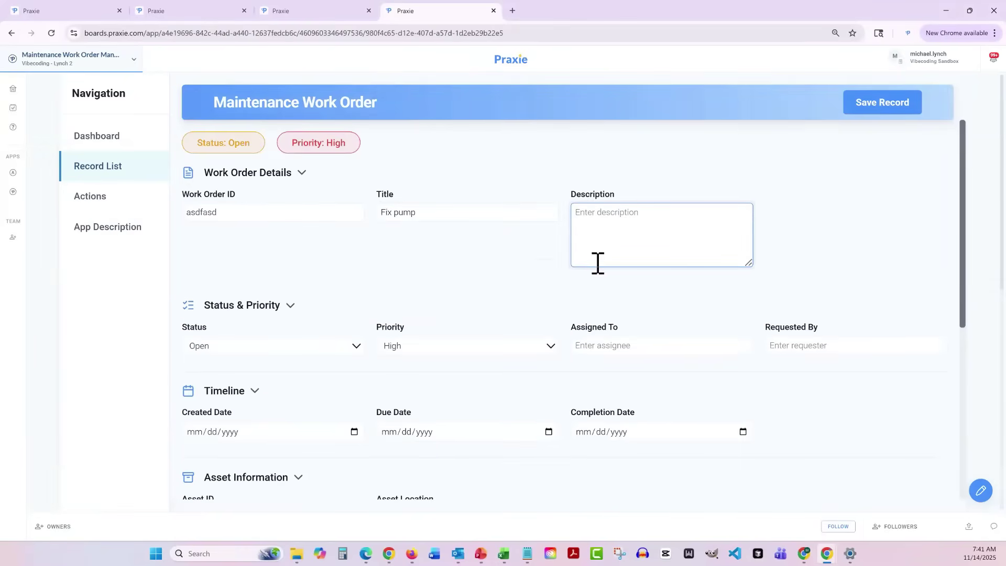
# Set Status to On Hold and Priority to Medium, and review the rest of the form.
pyautogui.click(333, 346)
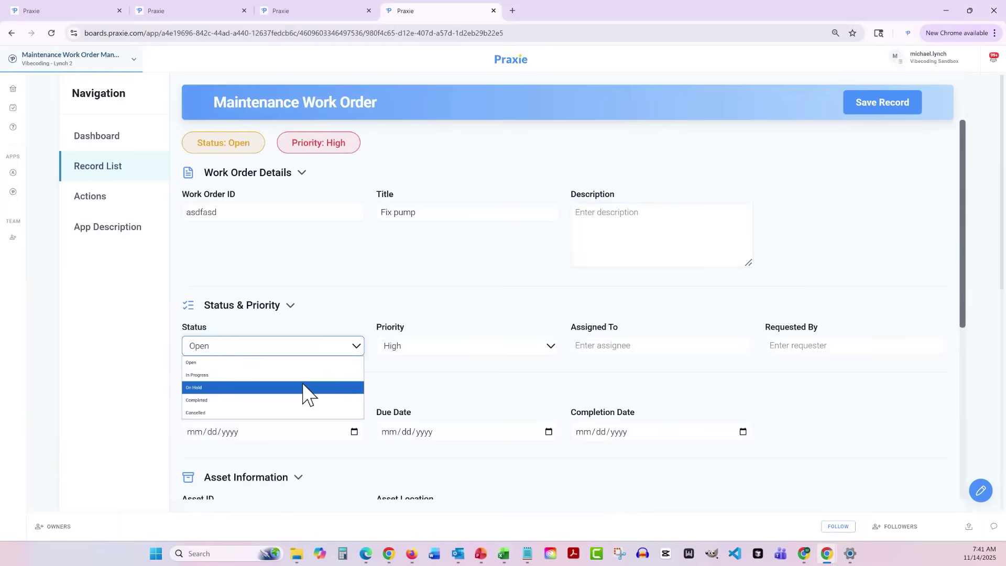
pyautogui.click(305, 388)
pyautogui.click(463, 348)
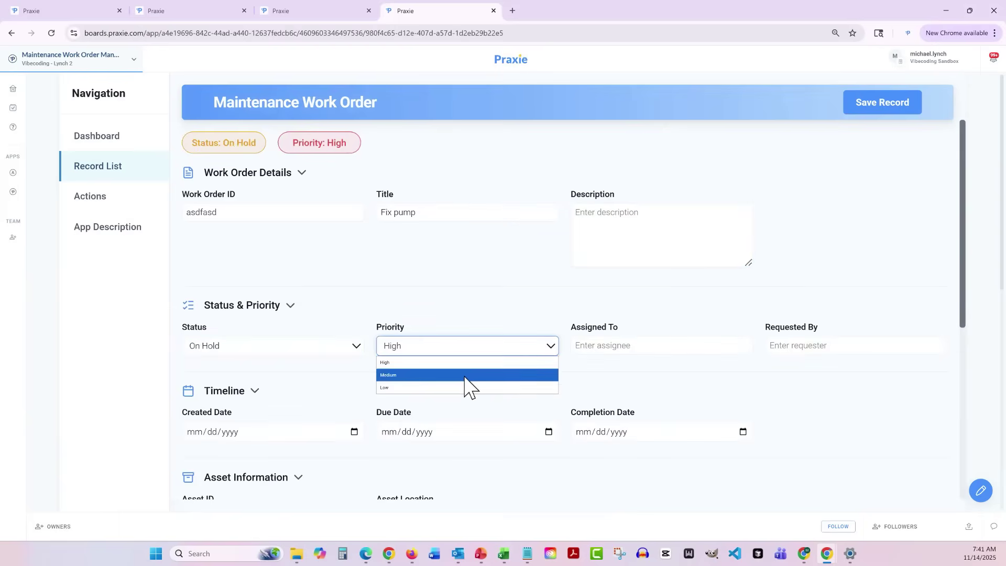
pyautogui.click(464, 375)
pyautogui.scroll(-6, 591, 367)
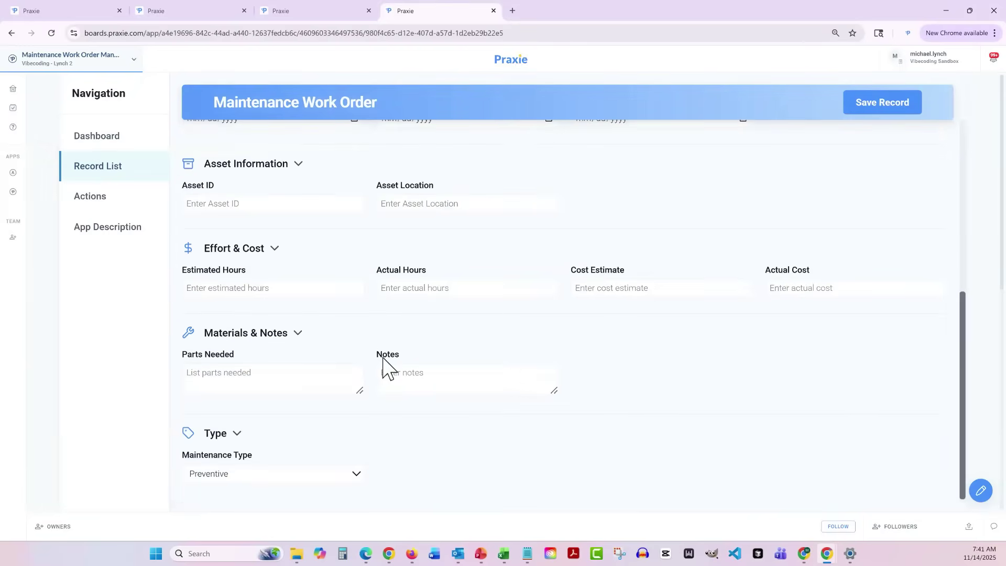
pyautogui.scroll(-2, 385, 360)
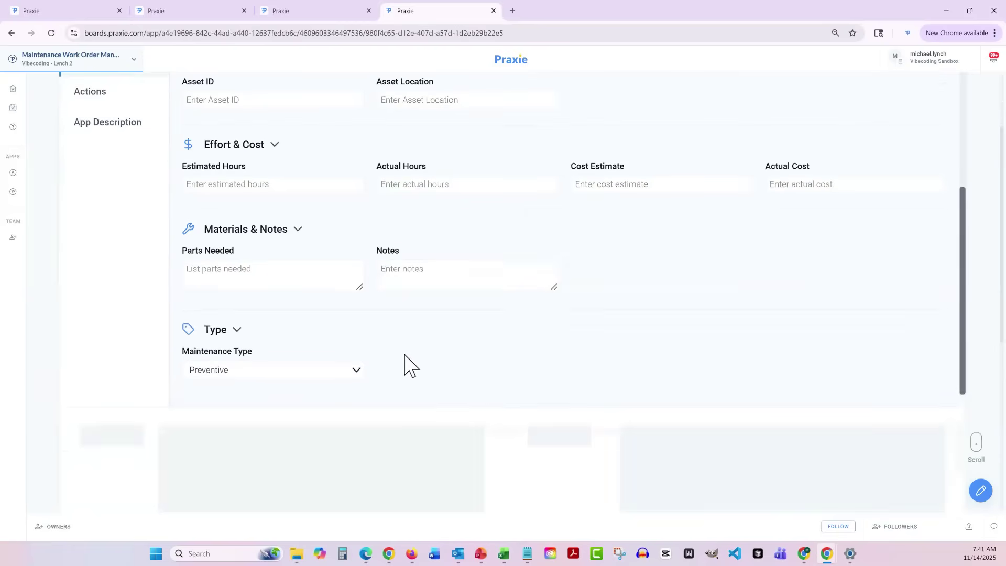
pyautogui.scroll(5, 409, 364)
pyautogui.scroll(5, 460, 355)
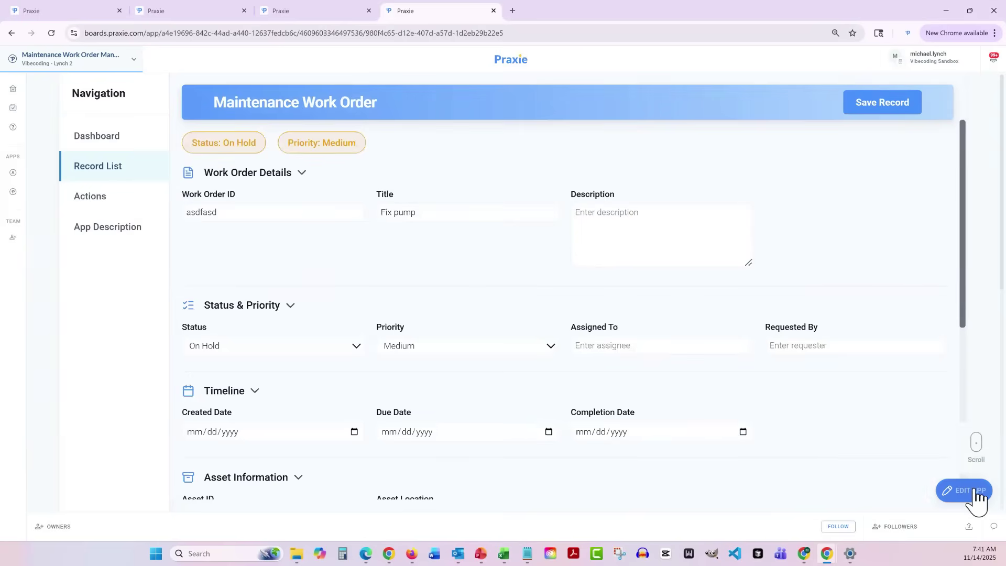
# Save the Fix pump work order and go to the app's empty Actions page.
pyautogui.click(867, 110)
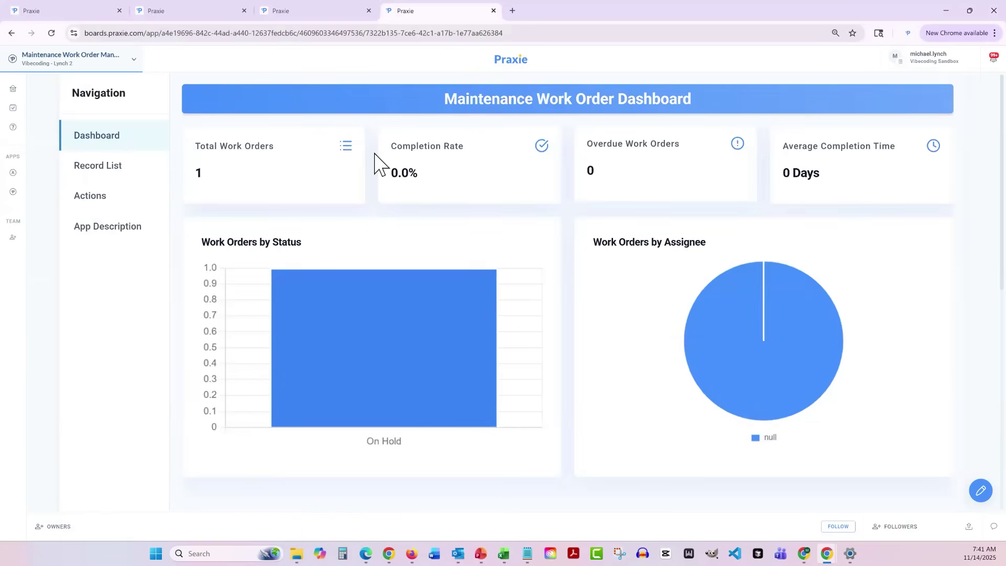
pyautogui.click(95, 167)
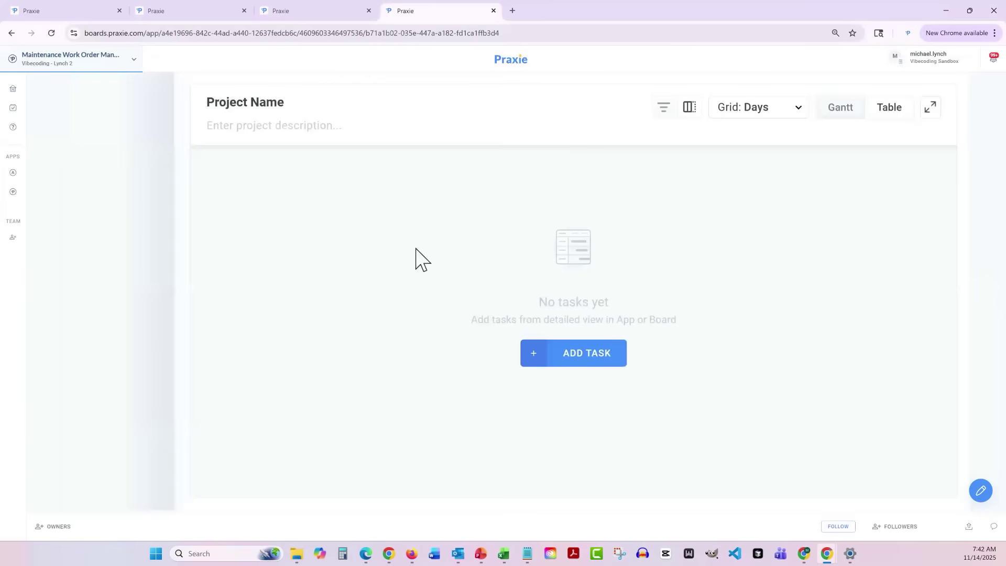
# Add a task spanning Sun 09 to Tue 11 on the Gantt timeline, then view App Description.
pyautogui.click(575, 360)
pyautogui.moveTo(673, 206); pyautogui.dragTo(748, 207)
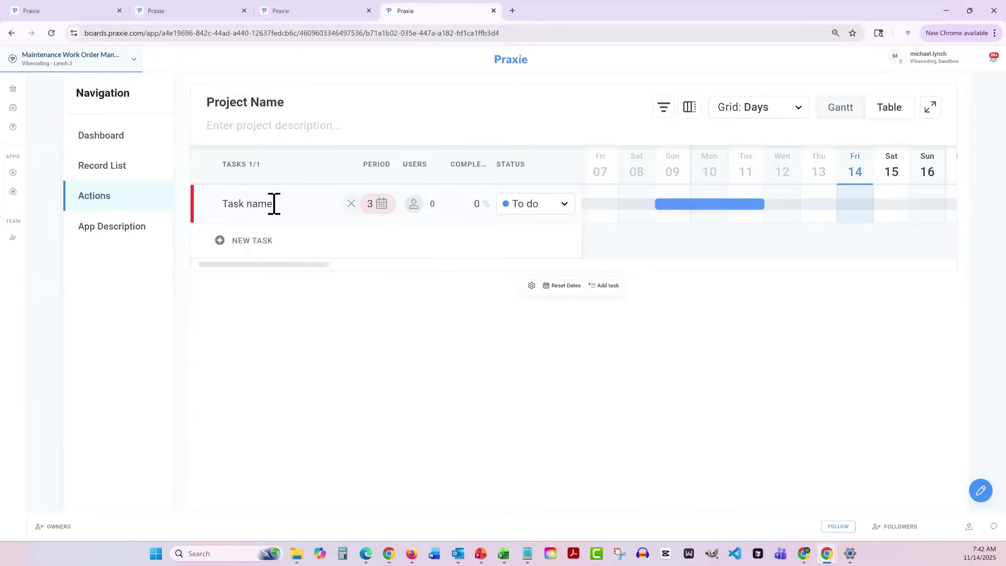
pyautogui.click(131, 228)
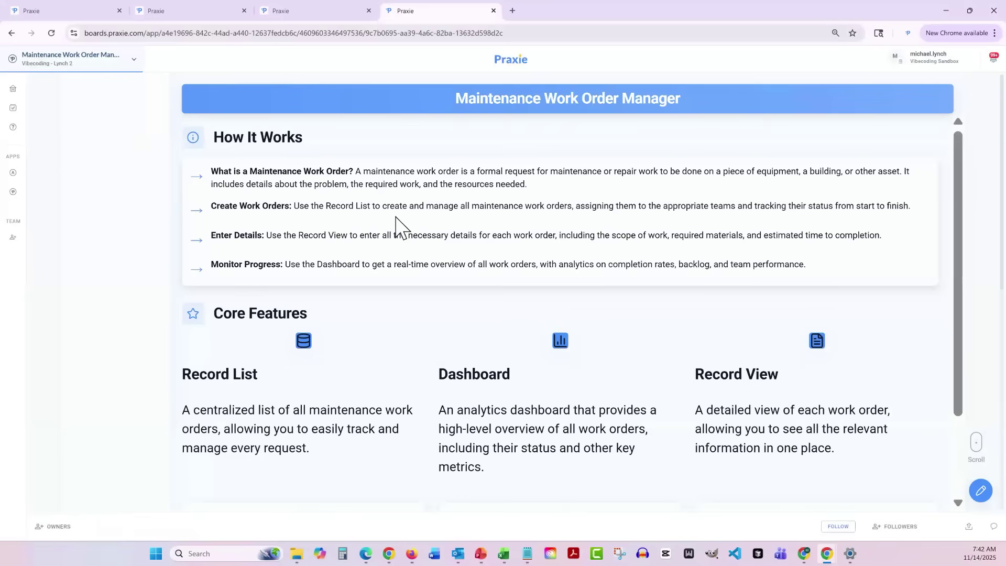
# Check the Dashboard and Record List show Fix pump On Hold, and open the AI editor.
pyautogui.moveTo(119, 159)
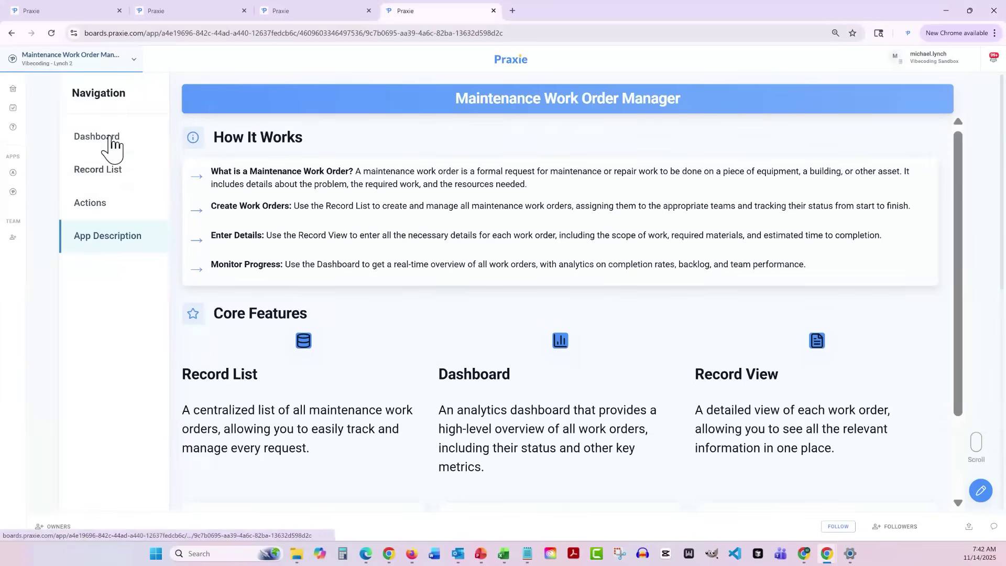
pyautogui.click(111, 147)
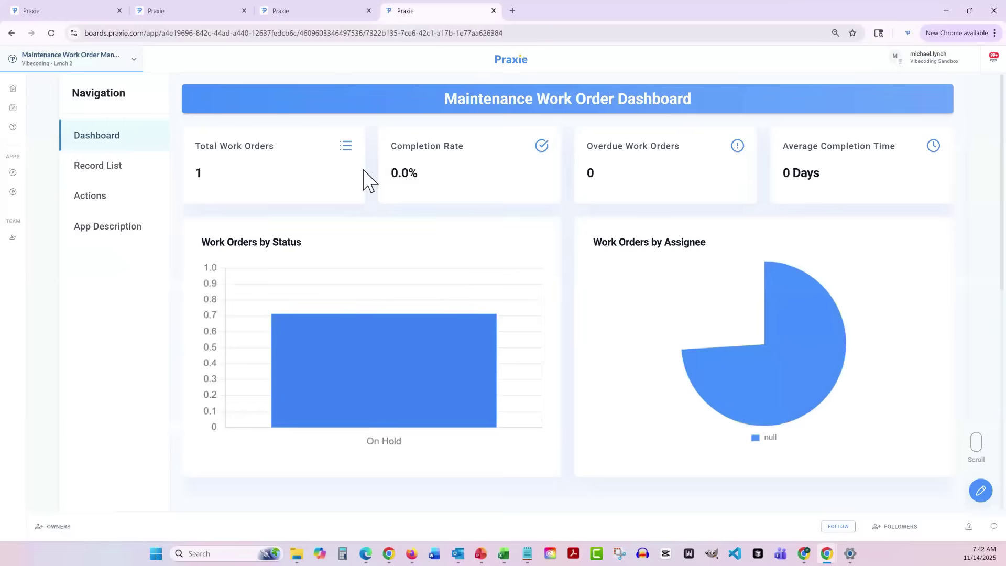
pyautogui.click(124, 168)
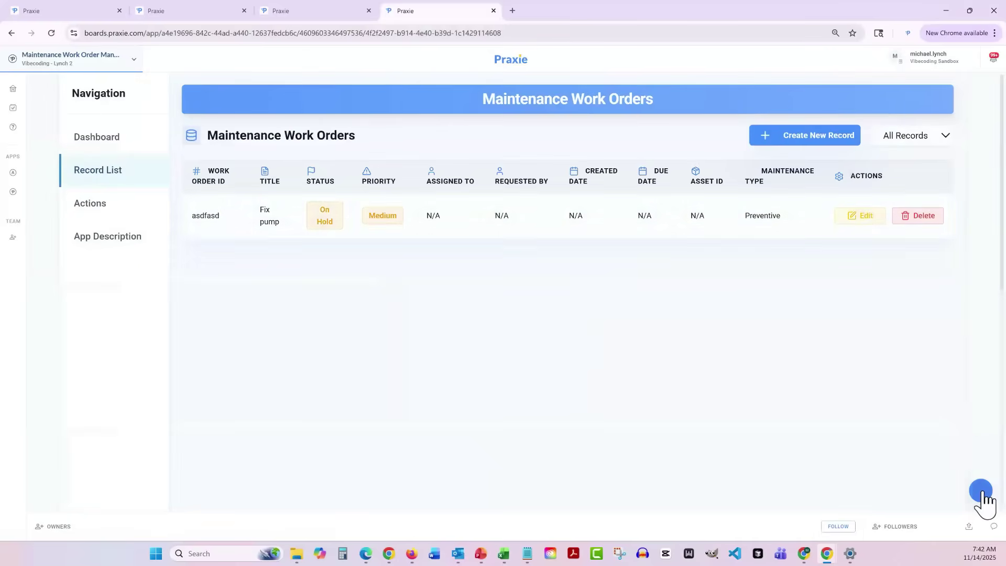
pyautogui.click(955, 491)
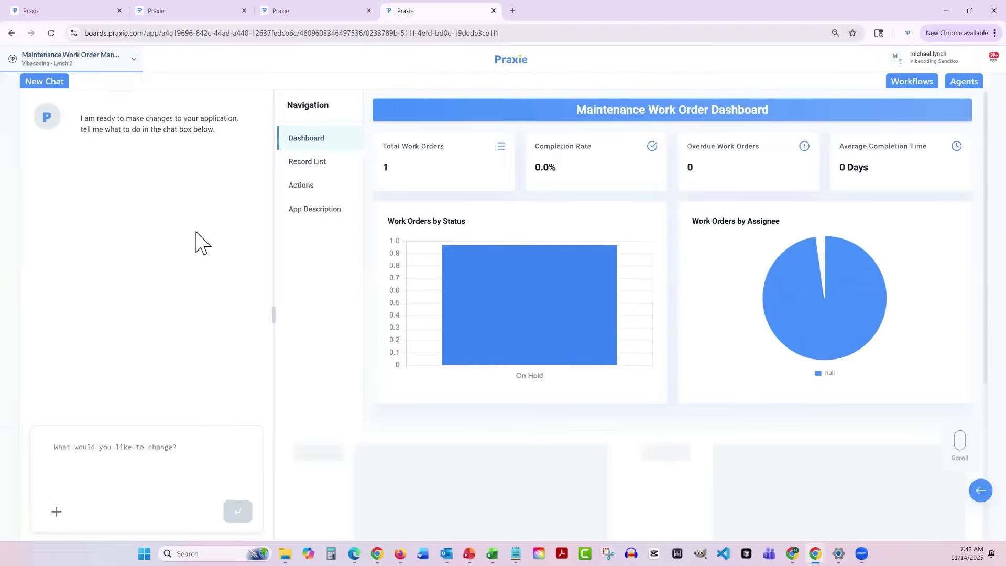
# Show the Record List in the editor preview, listing Fix pump as On Hold, Medium, Preventive.
pyautogui.click(309, 162)
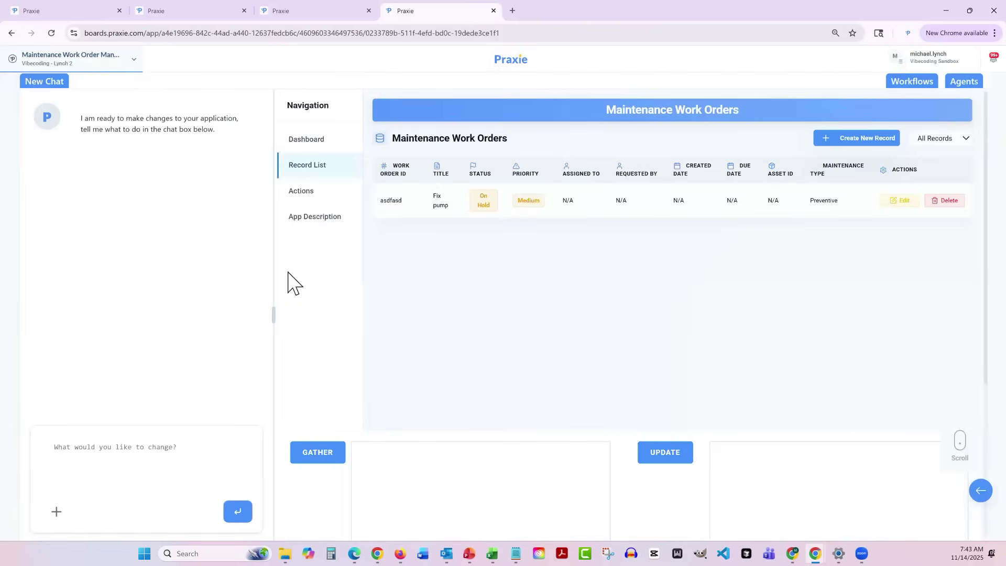
# Inspect the Fix pump record's Status options and type a chat request to add 'Paused'.
pyautogui.click(590, 212)
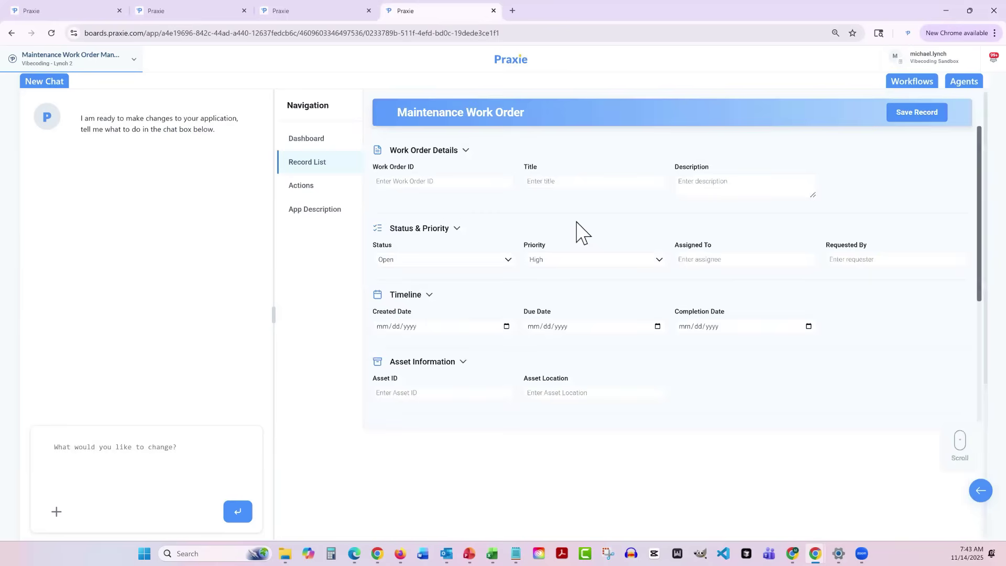
pyautogui.click(174, 451)
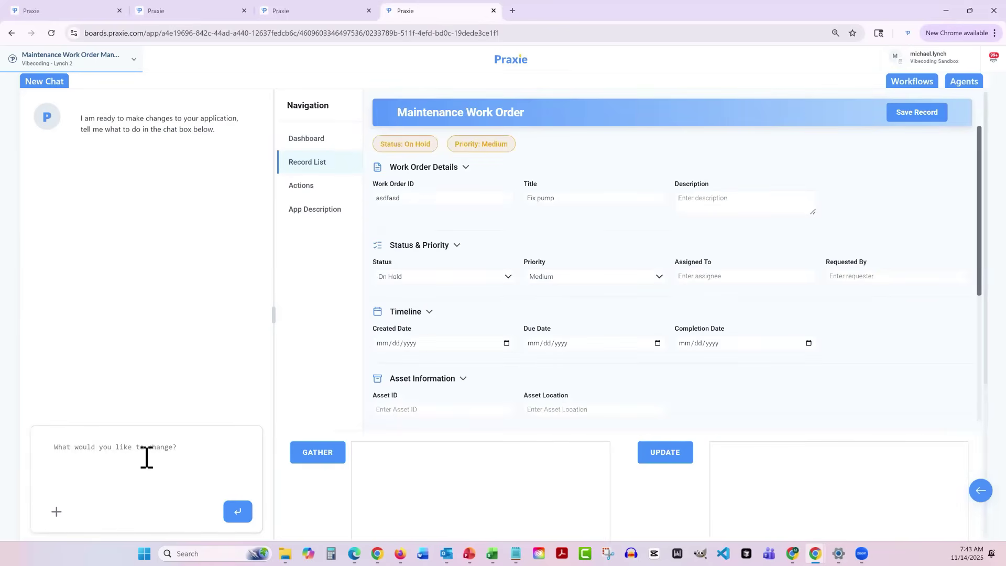
pyautogui.click(423, 279)
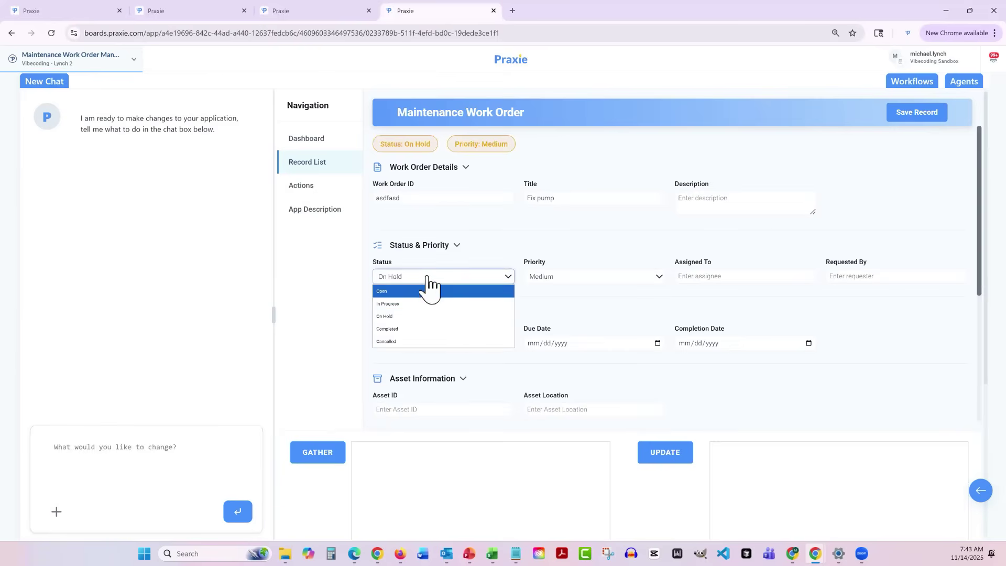
pyautogui.click(428, 277)
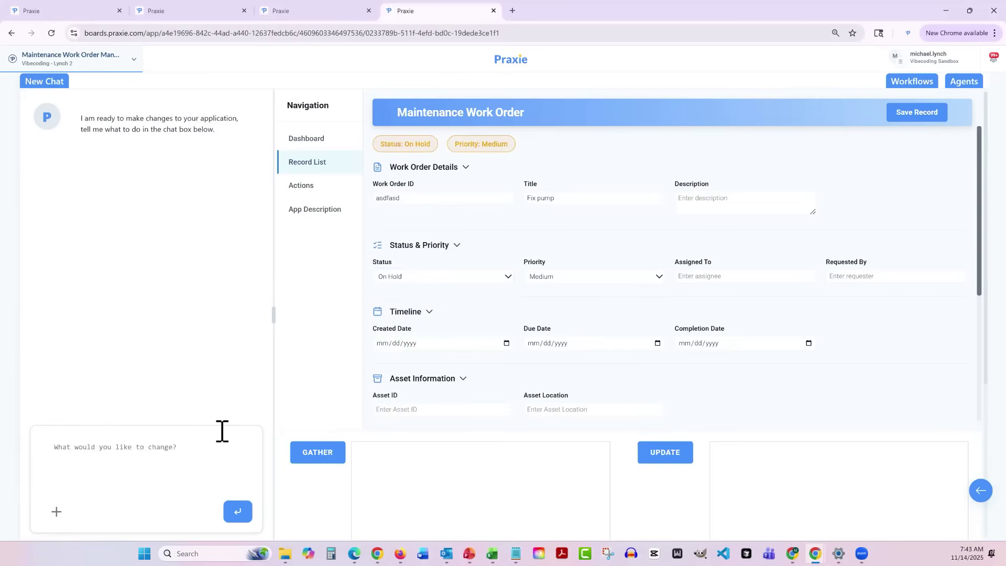
pyautogui.write('Pl')
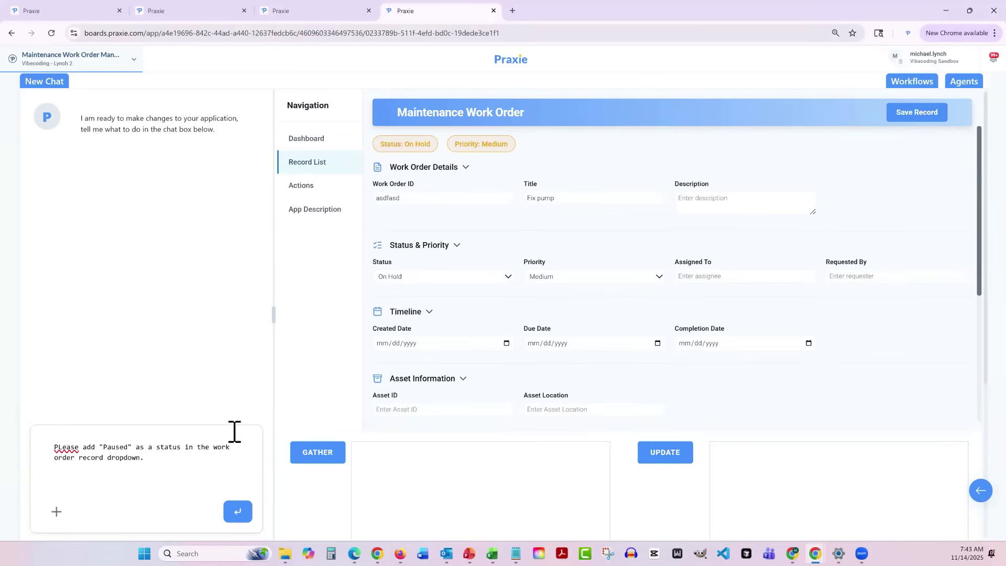
# Send the 'Paused' status request to the AI and confirm Paused now appears in Status.
pyautogui.click(237, 509)
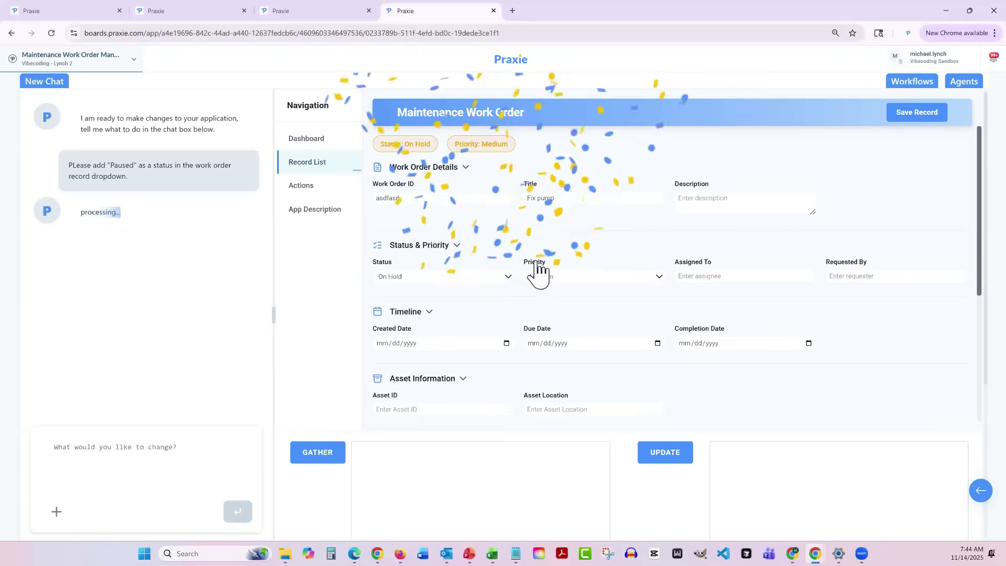
pyautogui.click(501, 276)
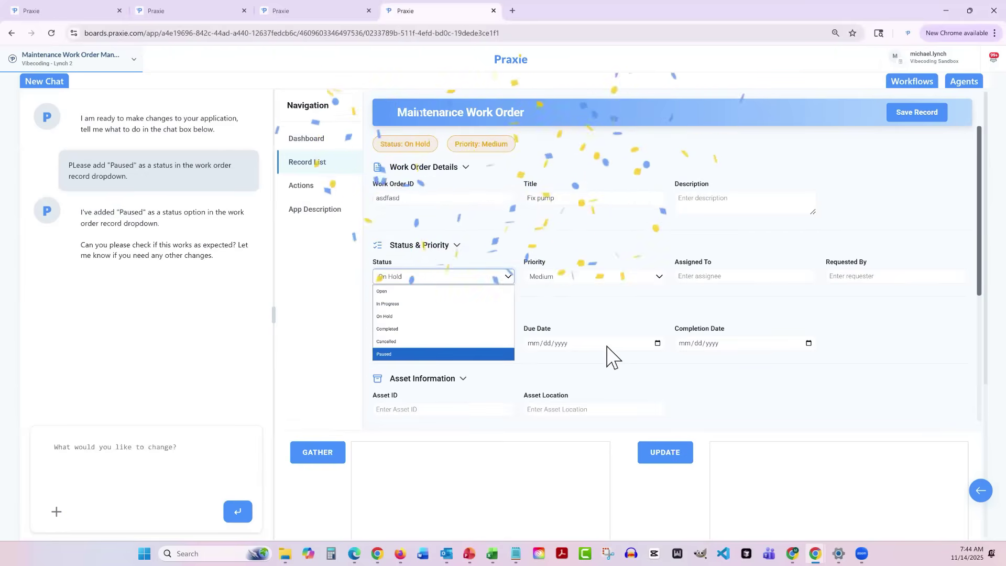
pyautogui.click(611, 322)
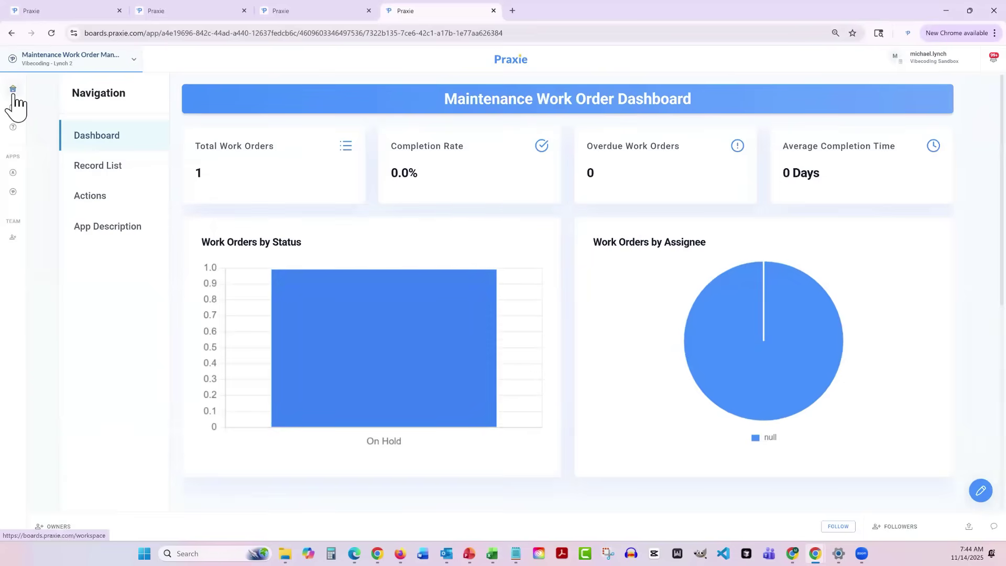
# Go to the workspace homepage, view the team's member list, and return to the homepage.
pyautogui.moveTo(16, 99)
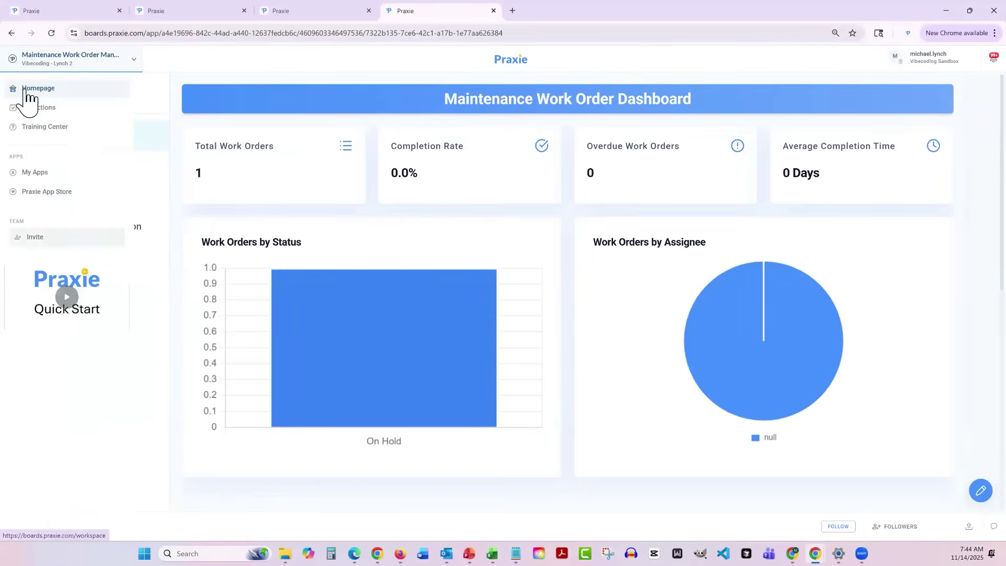
pyautogui.click(31, 89)
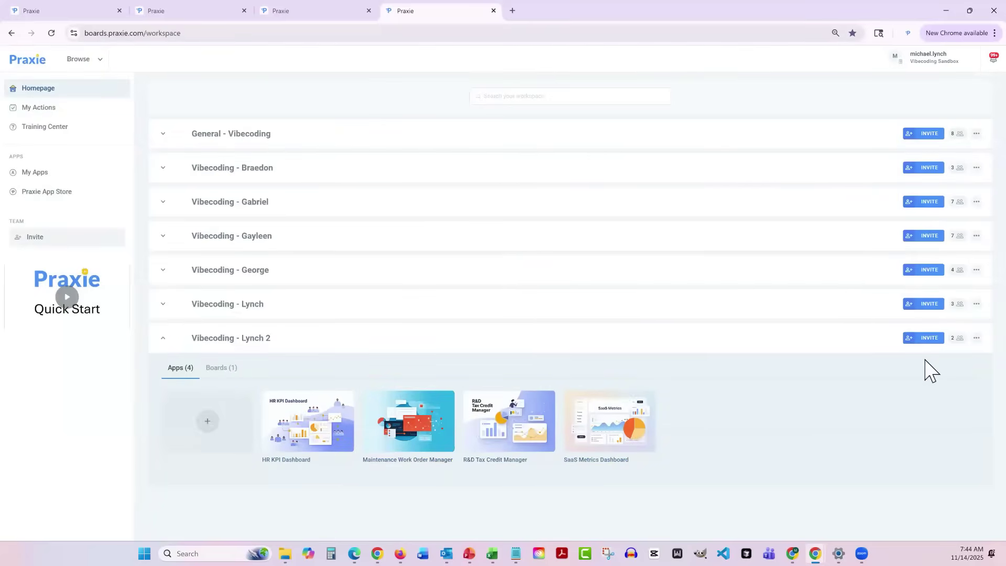
pyautogui.click(959, 339)
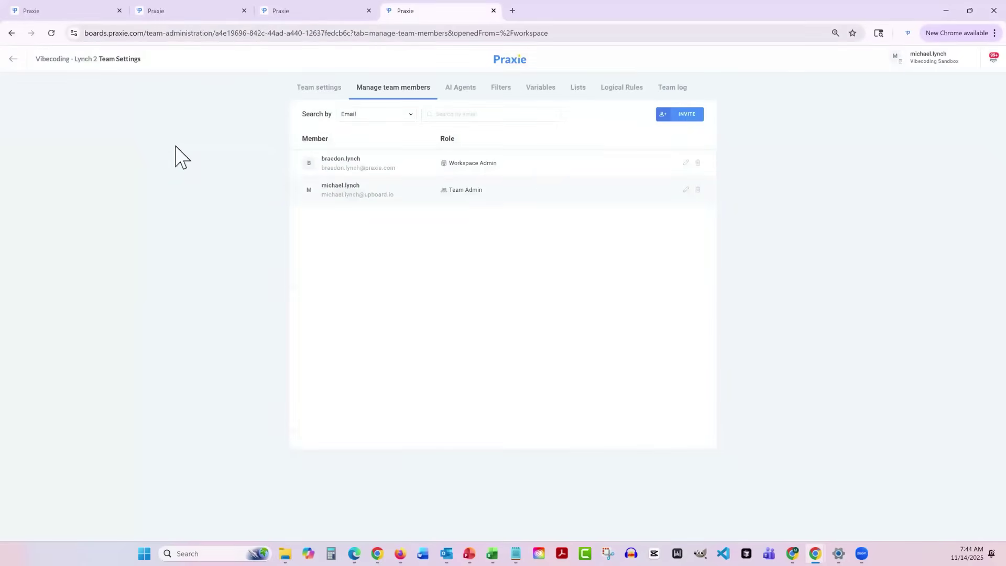
pyautogui.click(9, 61)
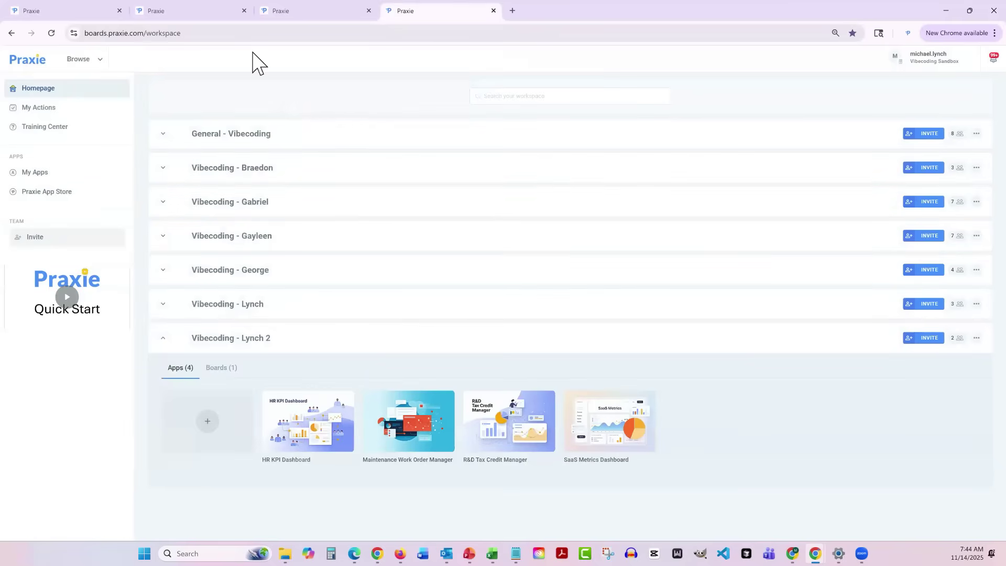
# Switch to the AI app builder tab and browse its business tool template cards.
pyautogui.click(312, 15)
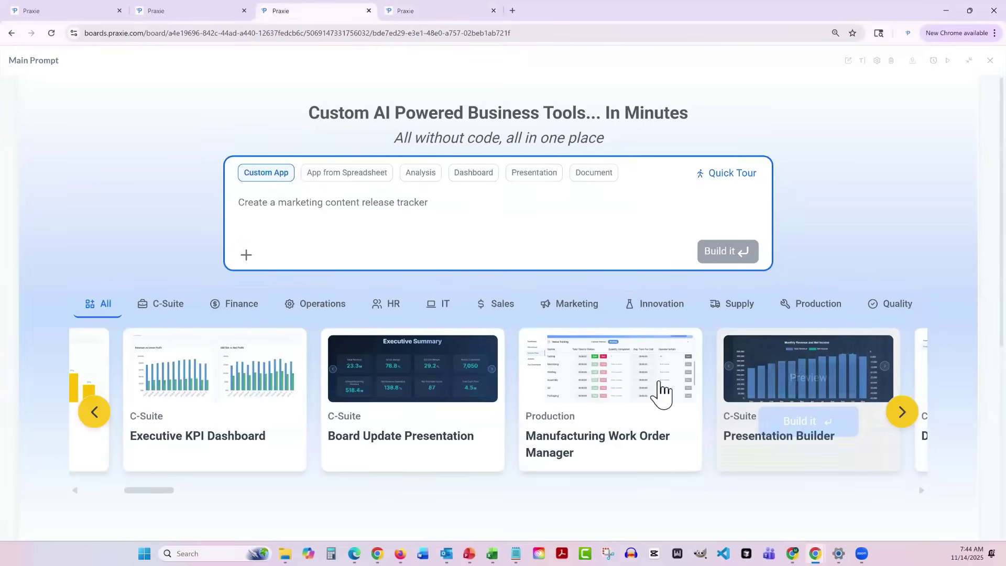
pyautogui.moveTo(621, 442)
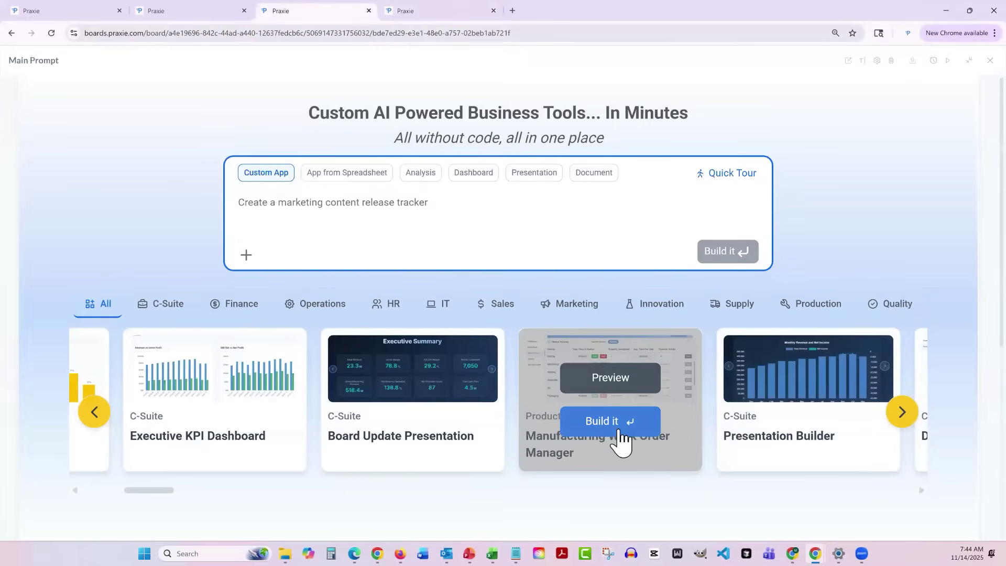
pyautogui.moveTo(446, 428)
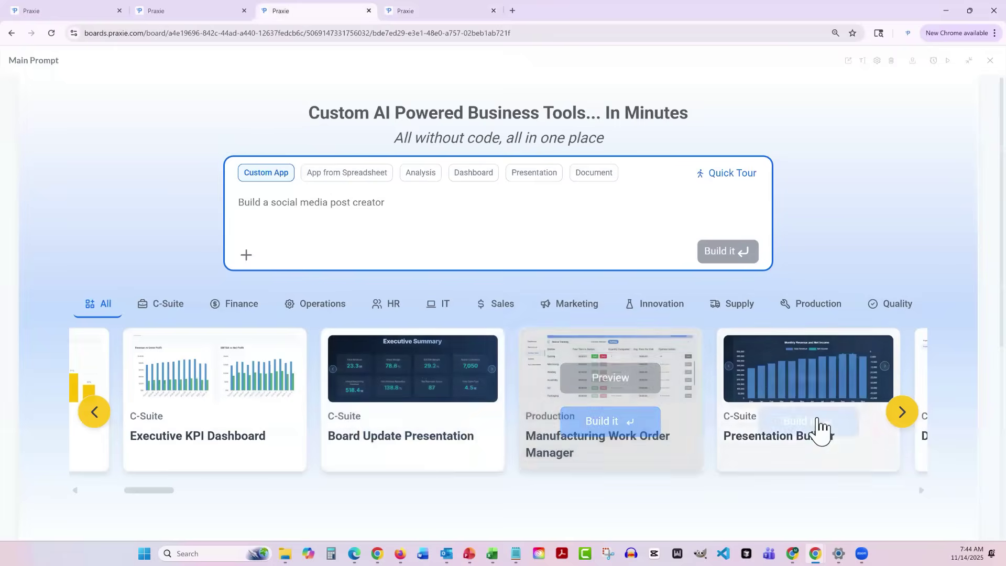
pyautogui.moveTo(259, 440)
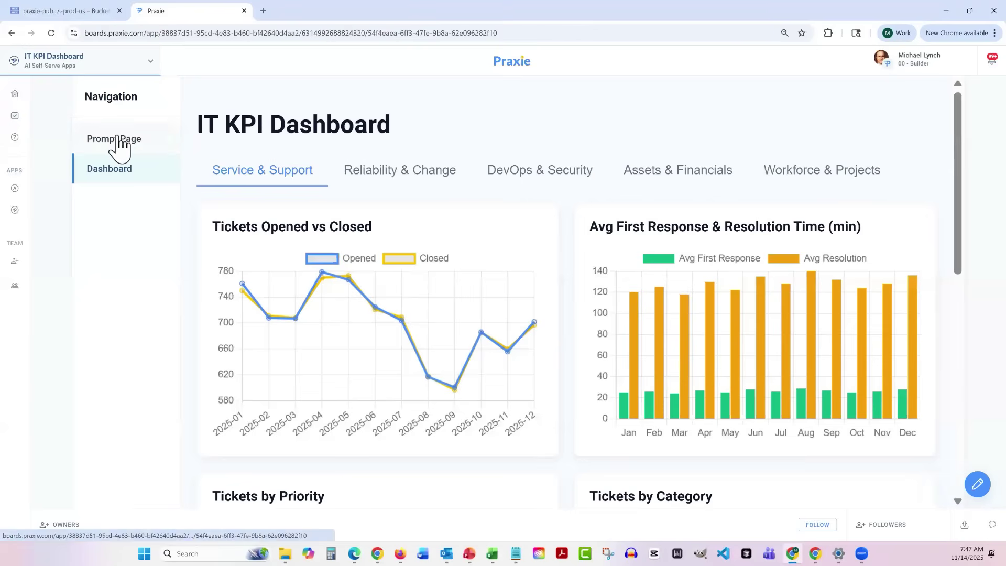
# Open the IT KPI Dashboard's Prompt Page and place the cursor in the Prompt Input box.
pyautogui.scroll(-5, 438, 246)
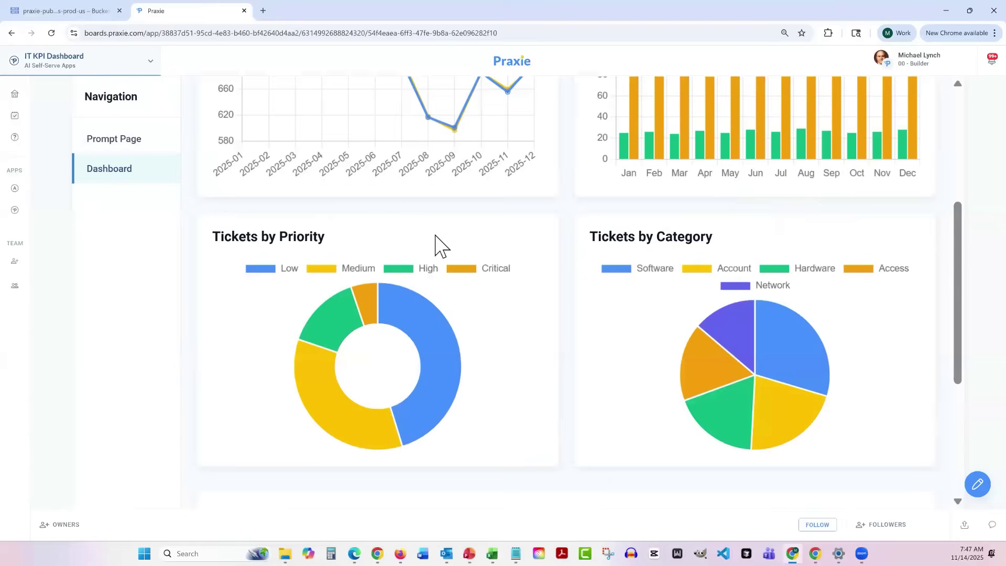
pyautogui.scroll(5, 436, 243)
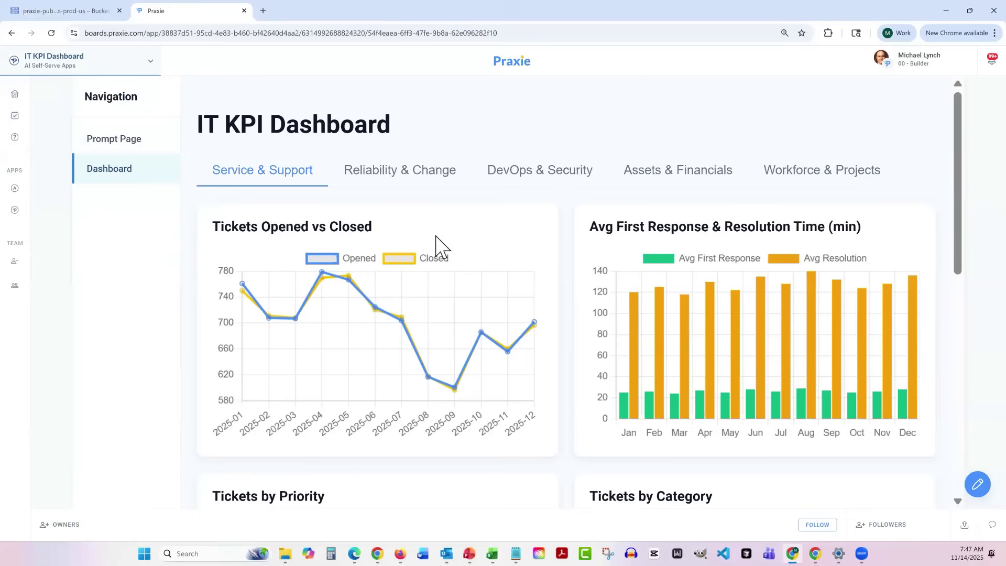
pyautogui.click(128, 142)
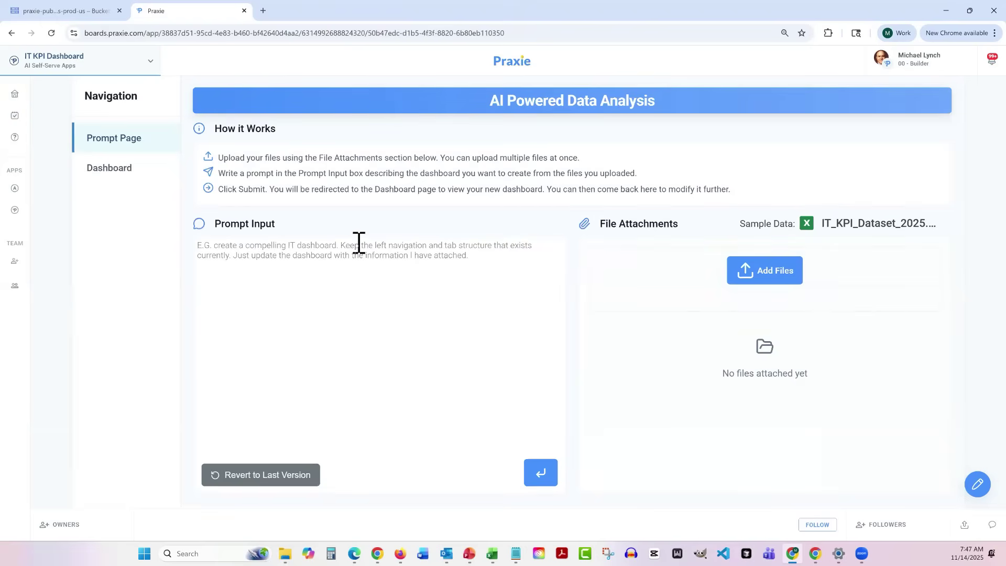
pyautogui.click(360, 263)
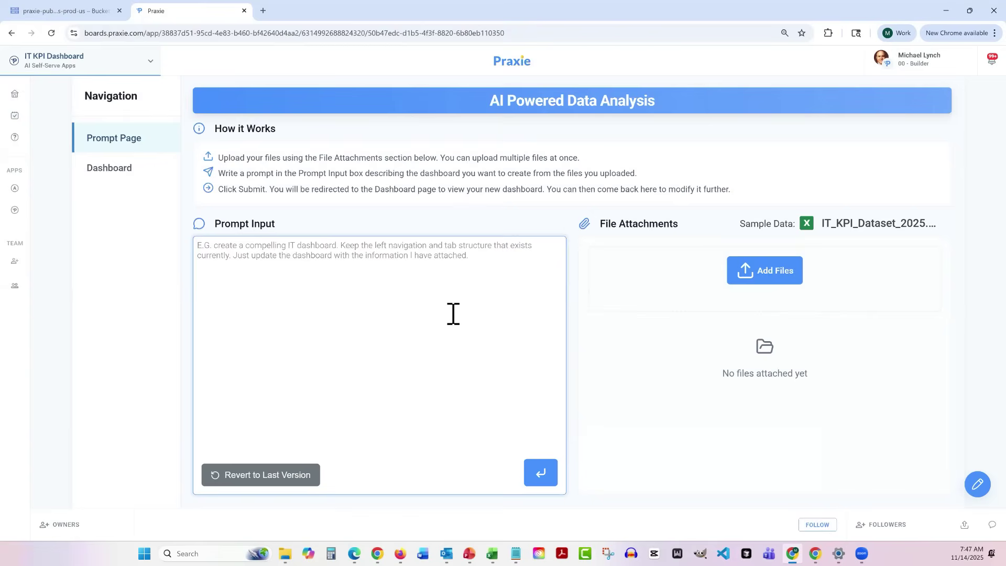
# Show the Unified AI Event Architecture slide (slide 3) in PowerPoint, then minimize the deck.
pyautogui.click(469, 554)
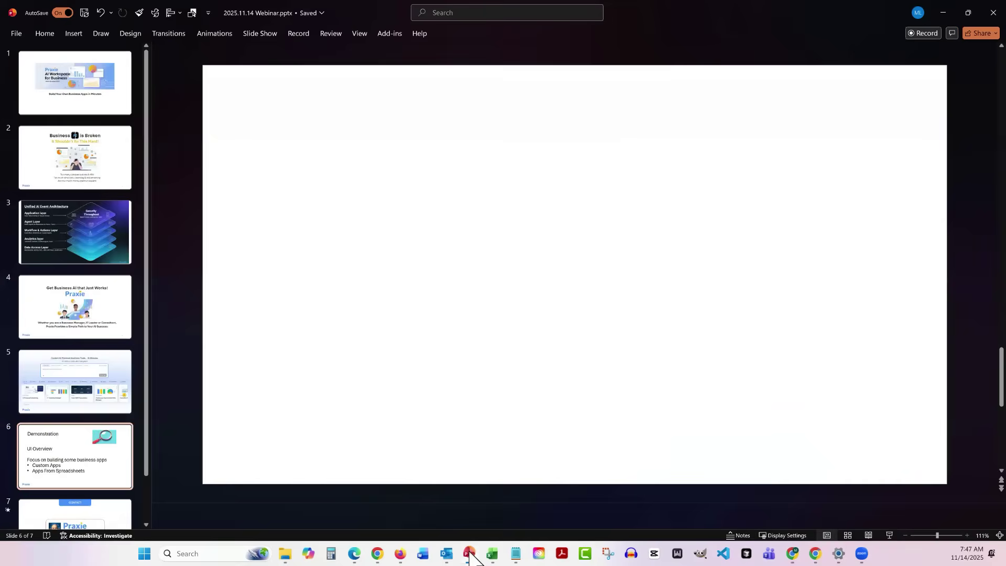
pyautogui.click(75, 240)
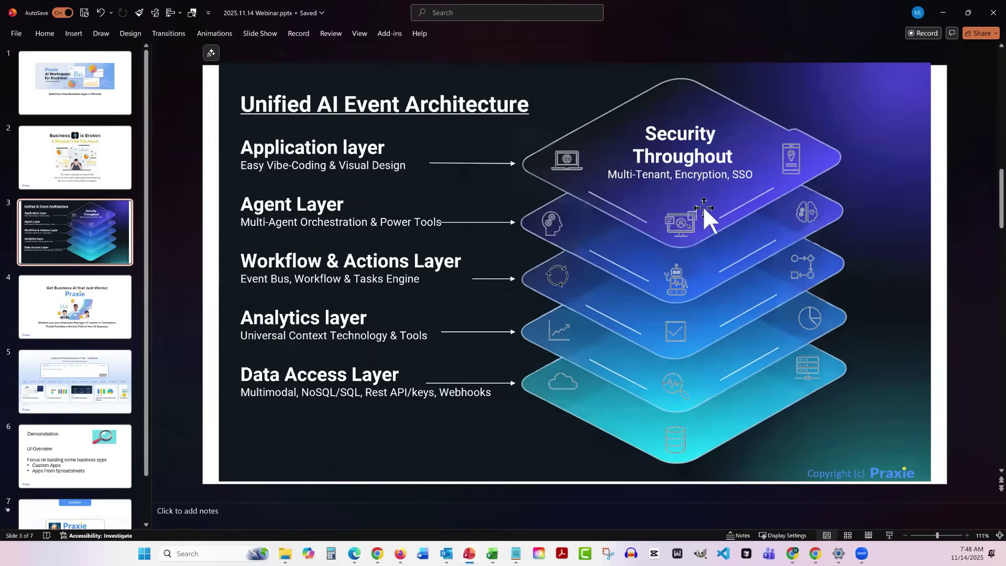
pyautogui.click(942, 13)
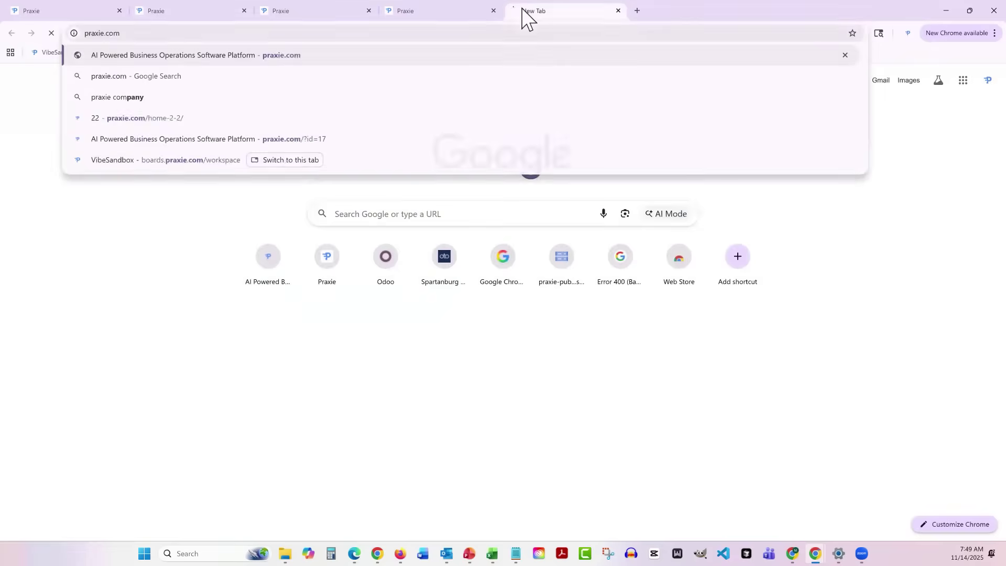
# Load praxie.com and look over the custom AI powered business tool cards.
pyautogui.press('Return')
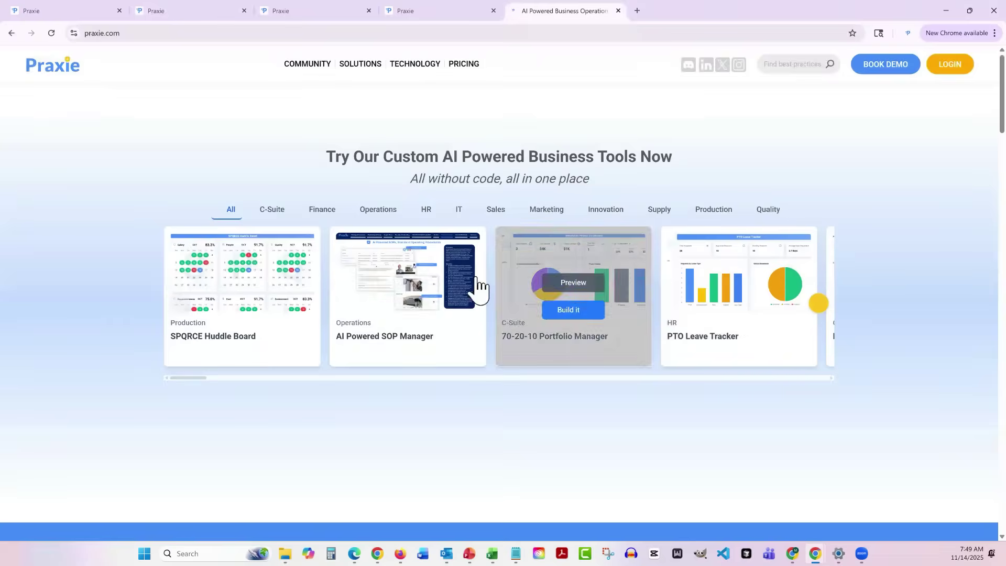
pyautogui.moveTo(368, 299)
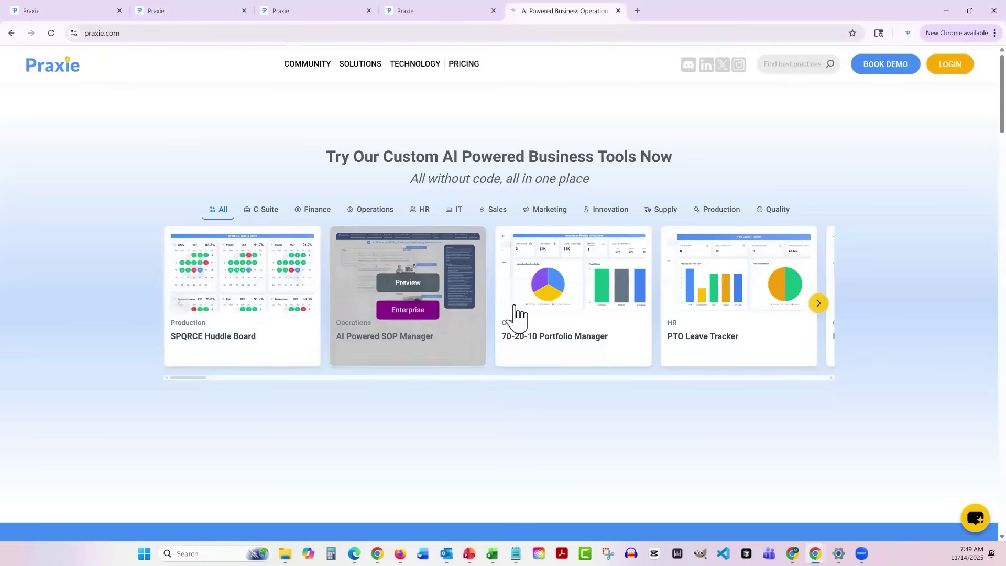
pyautogui.moveTo(577, 292)
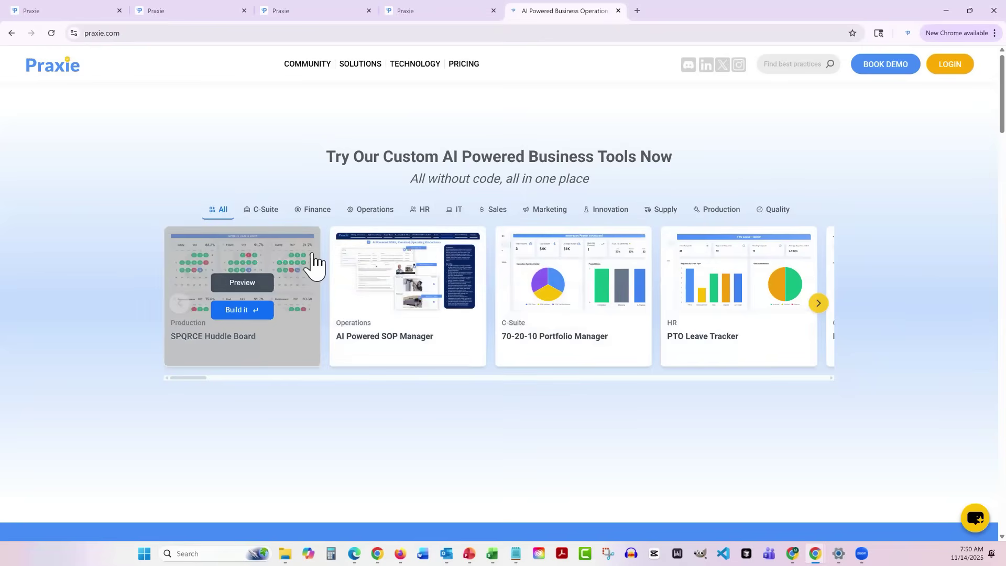
pyautogui.click(466, 65)
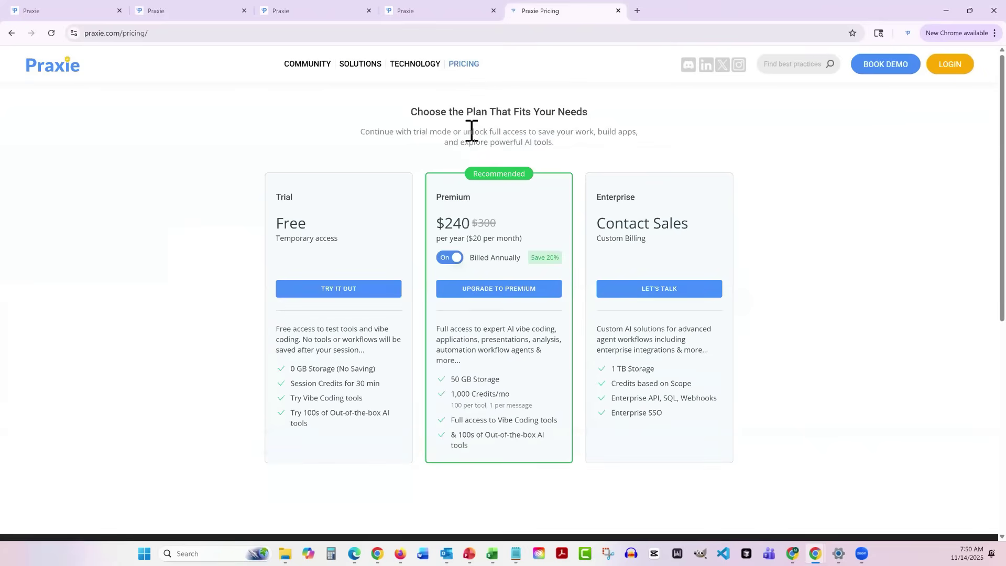
pyautogui.moveTo(478, 242)
pyautogui.mouseDown()
pyautogui.moveTo(506, 240)
pyautogui.moveTo(472, 255)
pyautogui.mouseUp()
pyautogui.click(450, 259)
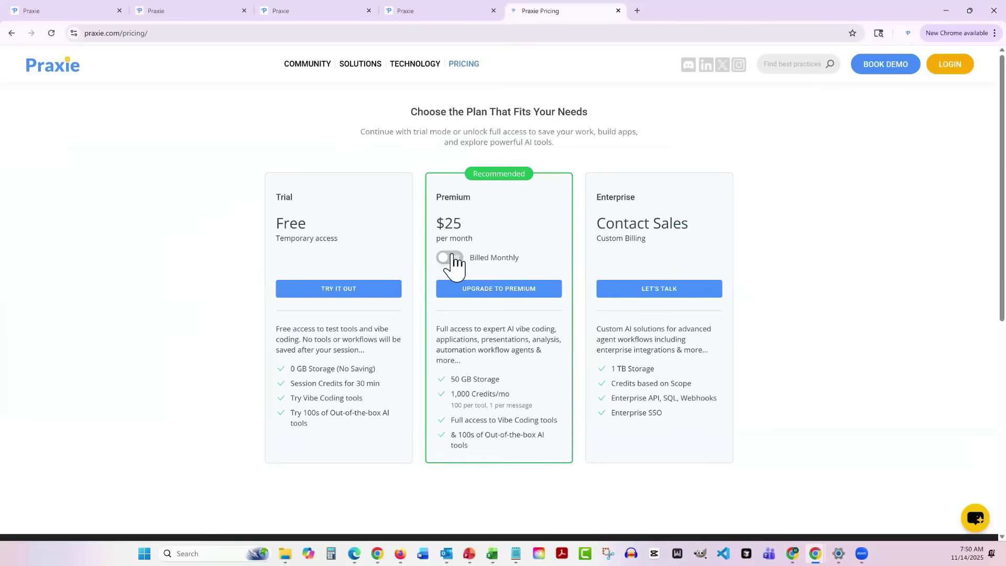
pyautogui.click(452, 261)
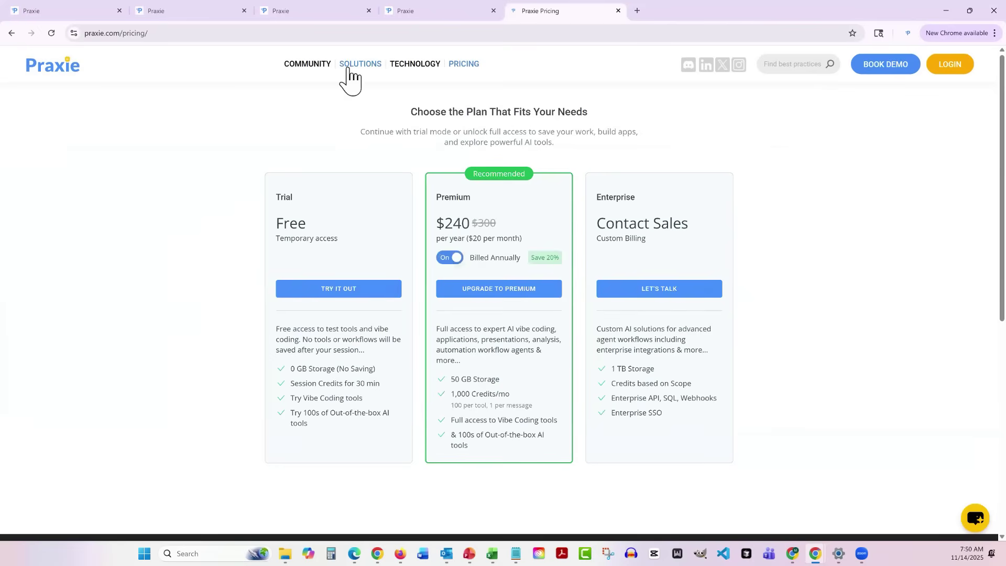
pyautogui.moveTo(350, 70)
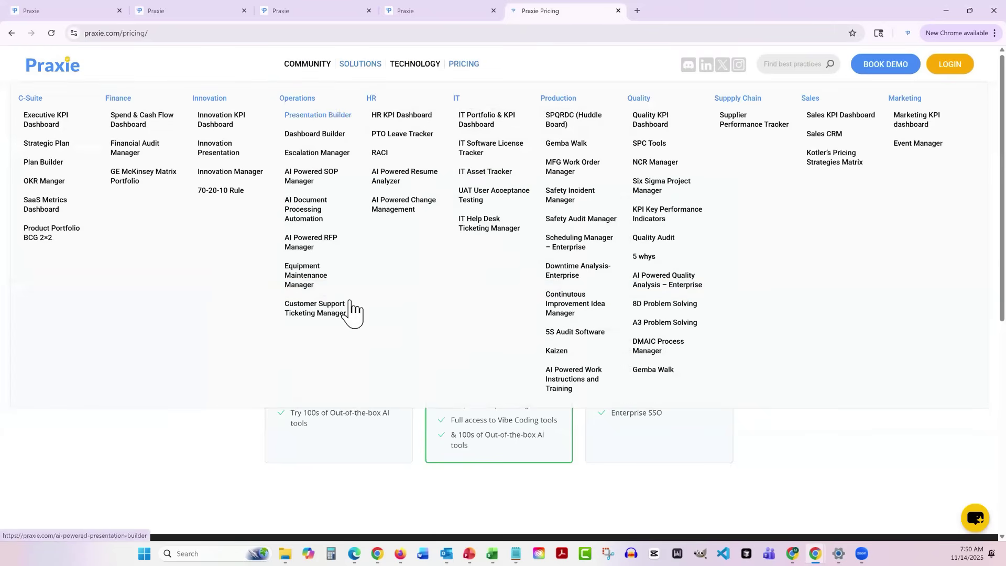
pyautogui.click(54, 74)
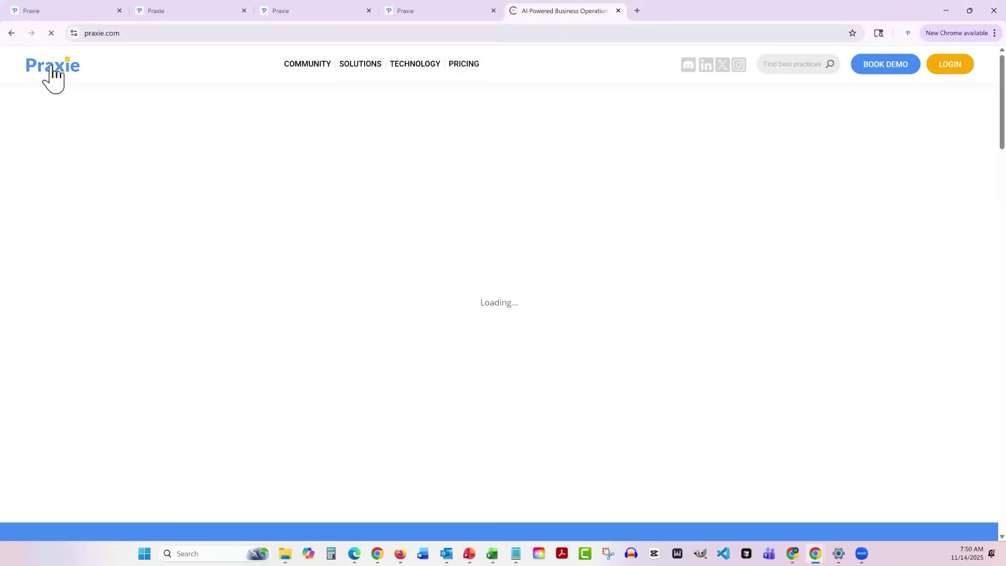